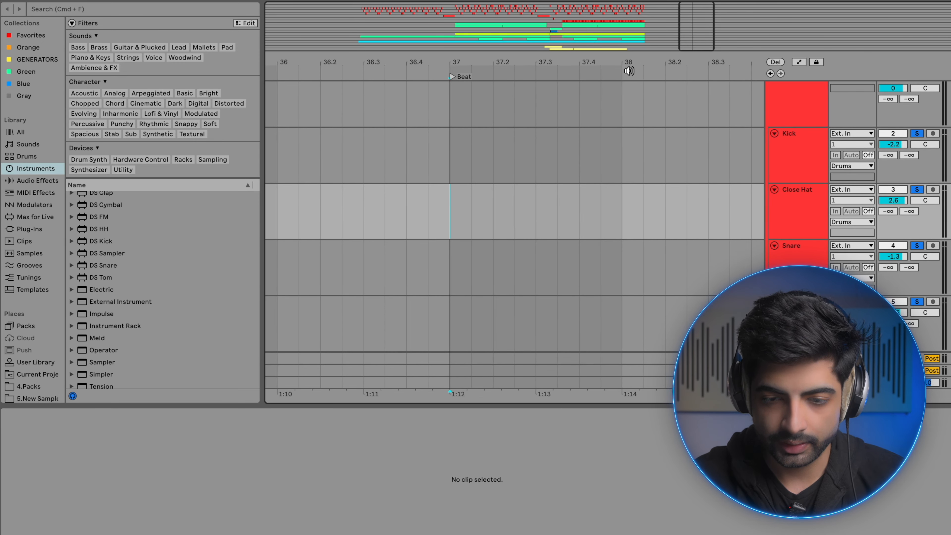
# Step: Paste the closed-hat clip half a beat after bar 37 on the Close Hat track and duplicate it one beat further
pyautogui.keyDown('shift'); pyautogui.click(584, 210); pyautogui.keyUp('shift')
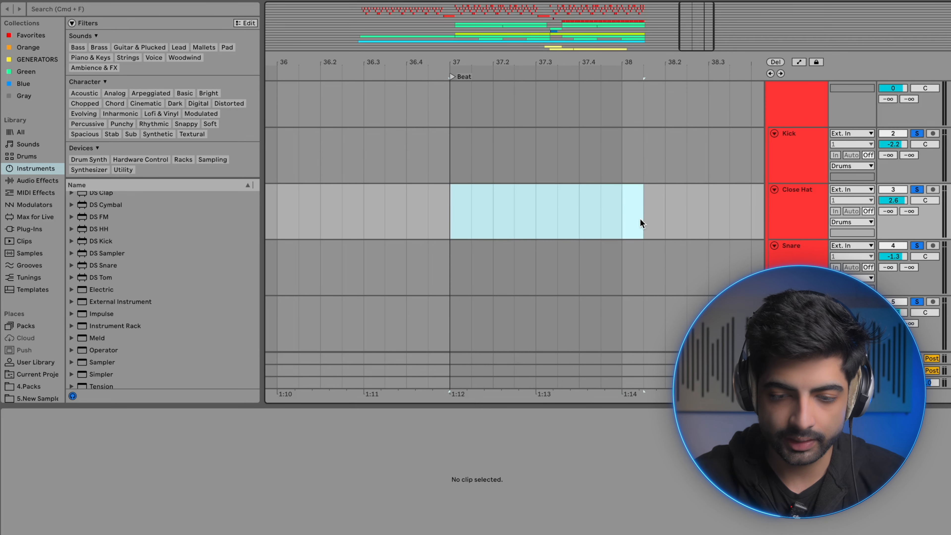
pyautogui.click(618, 221)
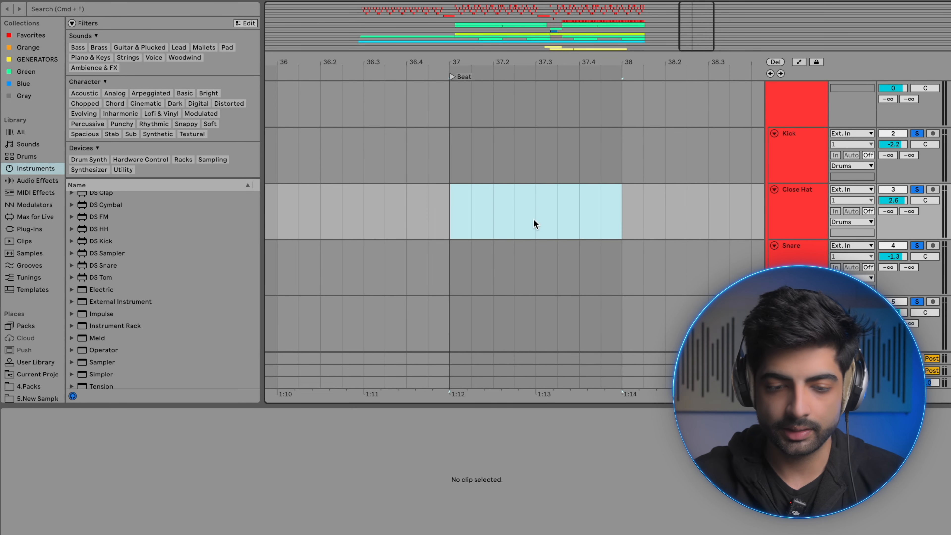
pyautogui.click(454, 217)
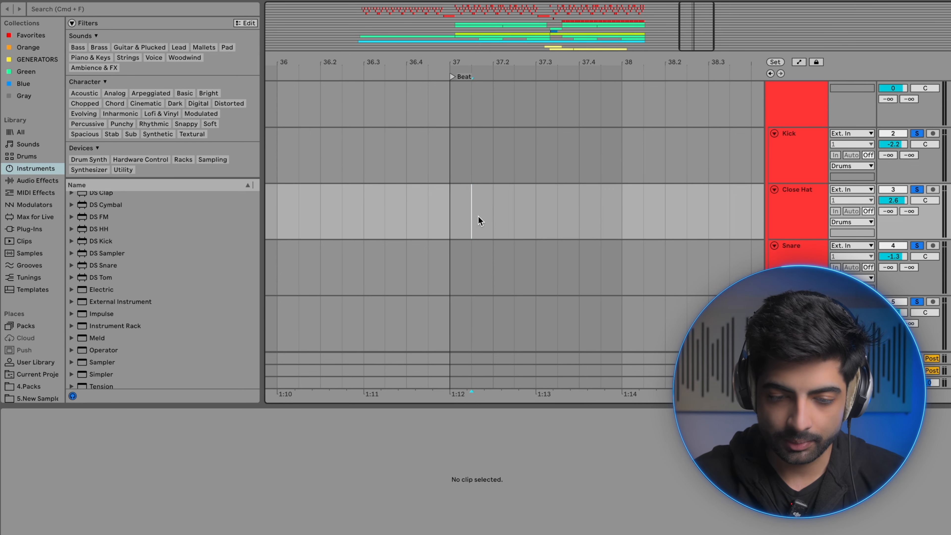
pyautogui.press('super+v')
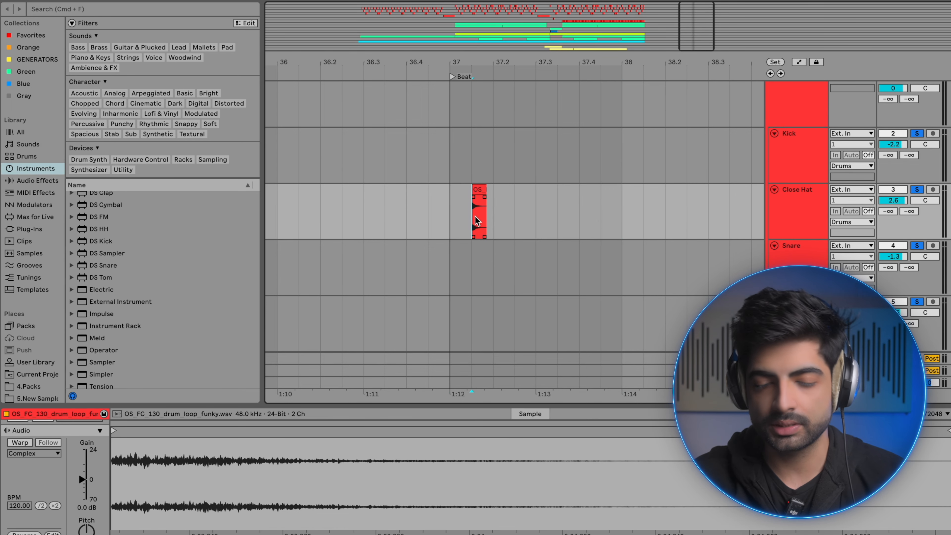
pyautogui.moveTo(477, 221); pyautogui.dragTo(493, 226)
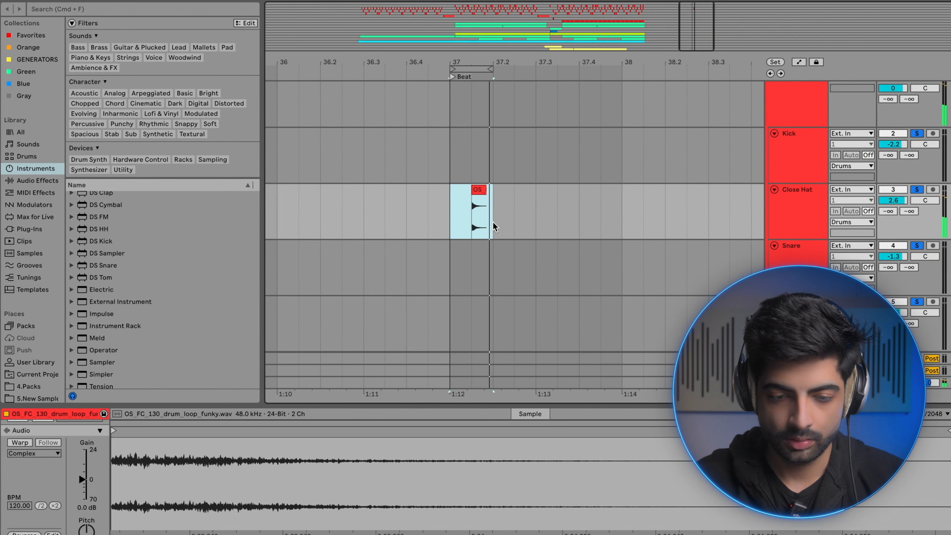
pyautogui.press('super+d')
pyautogui.click(449, 218)
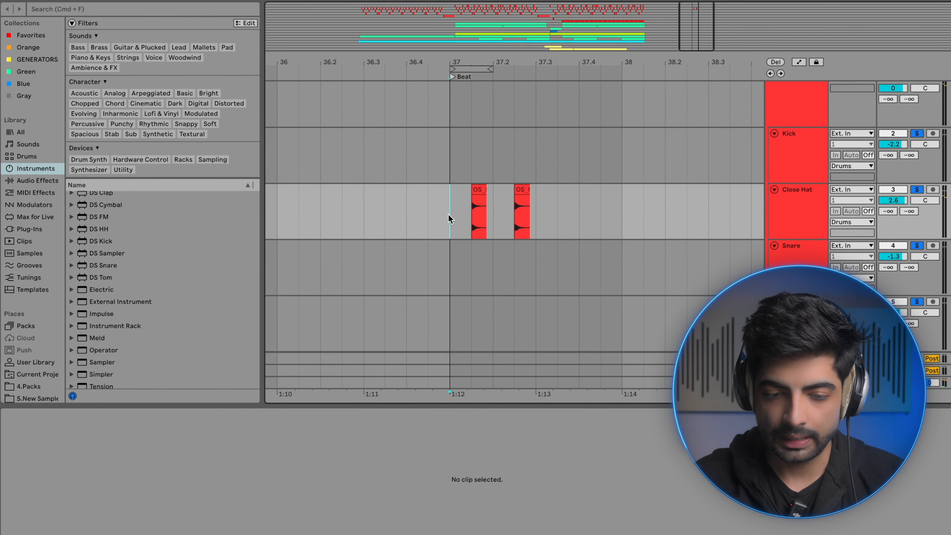
# Step: Repeat the two closed-hat hits on every offbeat through bar 39 and play the pattern from bar 37
pyautogui.moveTo(465, 214); pyautogui.dragTo(538, 222)
pyautogui.click(516, 218)
pyautogui.moveTo(454, 220); pyautogui.dragTo(535, 218)
pyautogui.press('super+d')
pyautogui.press('super+d')
pyautogui.press('super+d')
pyautogui.press('super+d')
pyautogui.press('super+d')
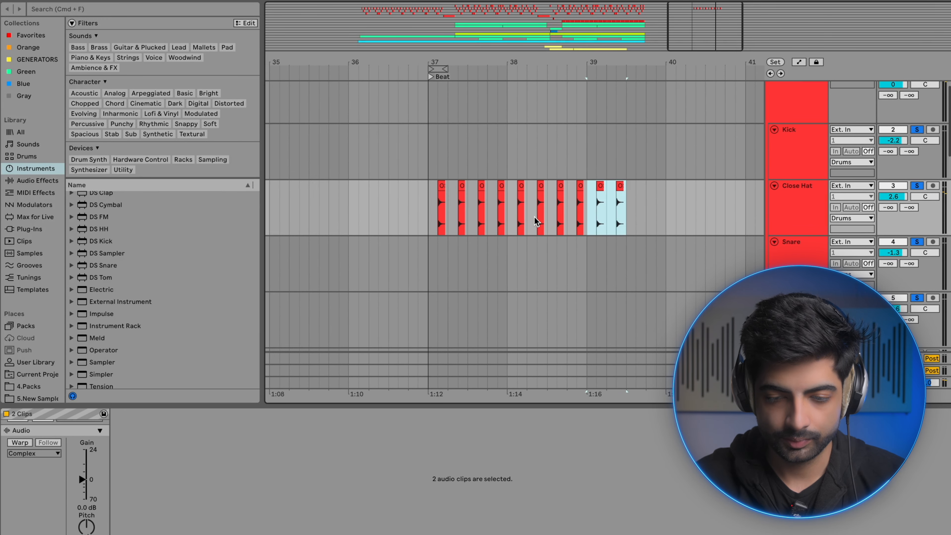
pyautogui.click(428, 224)
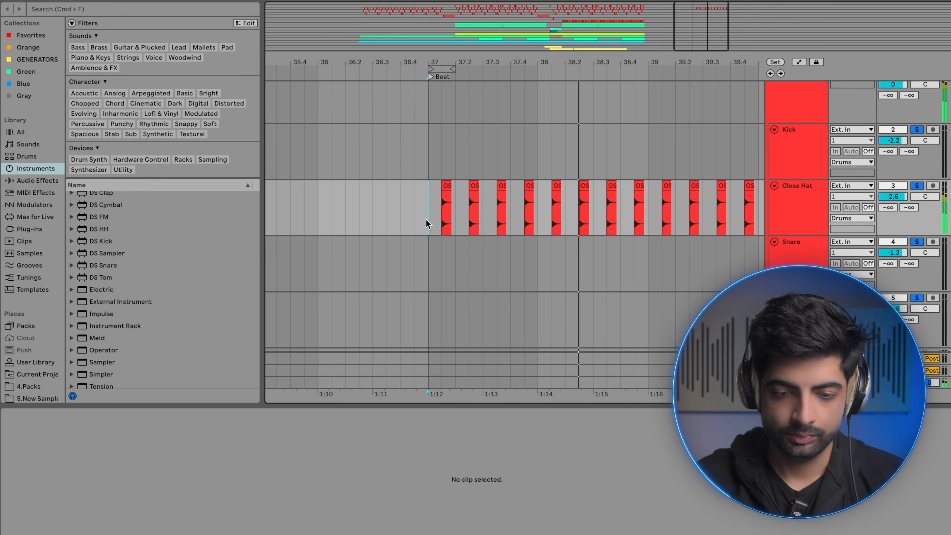
pyautogui.press('space')
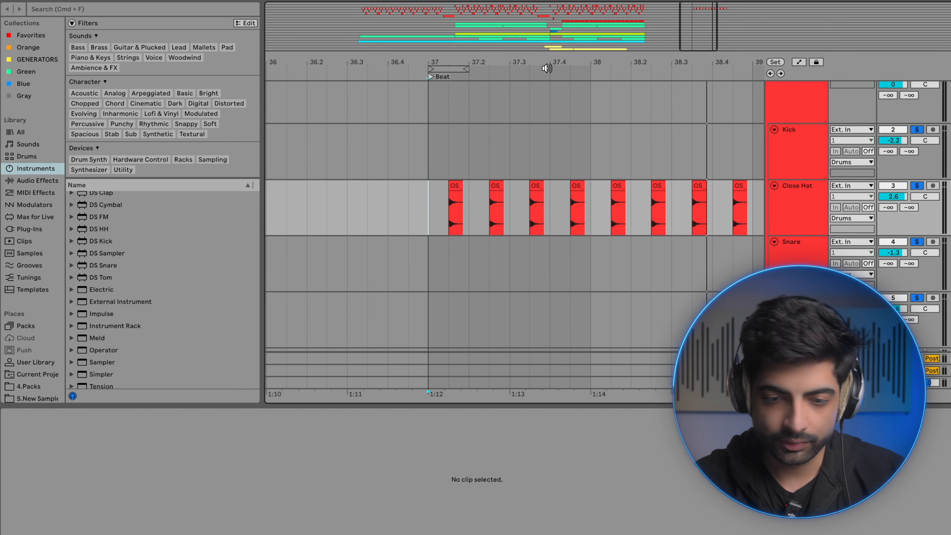
# Step: Copy a snare hit from the earlier beat and paste it at 37.2 on the Snare track, checking it in playback
pyautogui.scroll(-5, 531, 129)
pyautogui.hscroll(-8, 530, 129)
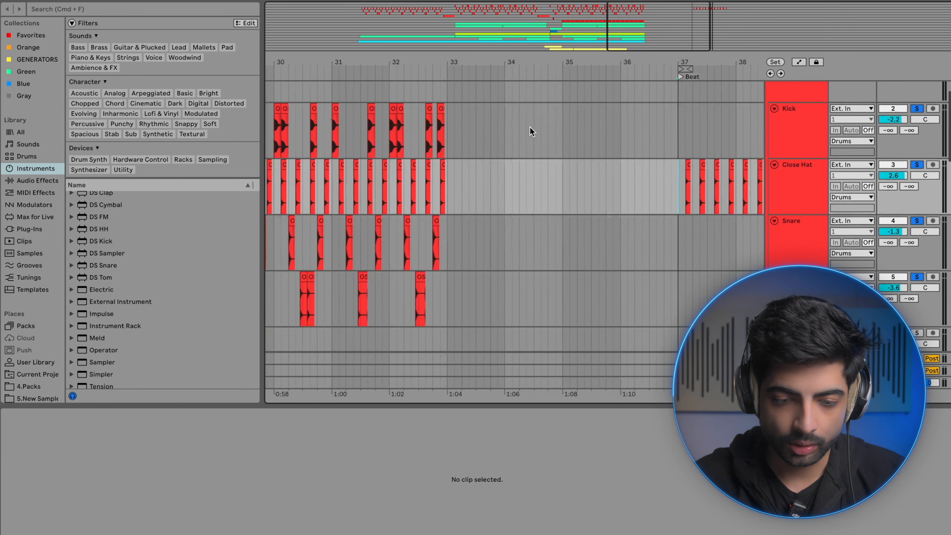
pyautogui.scroll(5, 458, 226)
pyautogui.moveTo(404, 240); pyautogui.dragTo(460, 242)
pyautogui.scroll(-4, 457, 241)
pyautogui.hscroll(10, 456, 242)
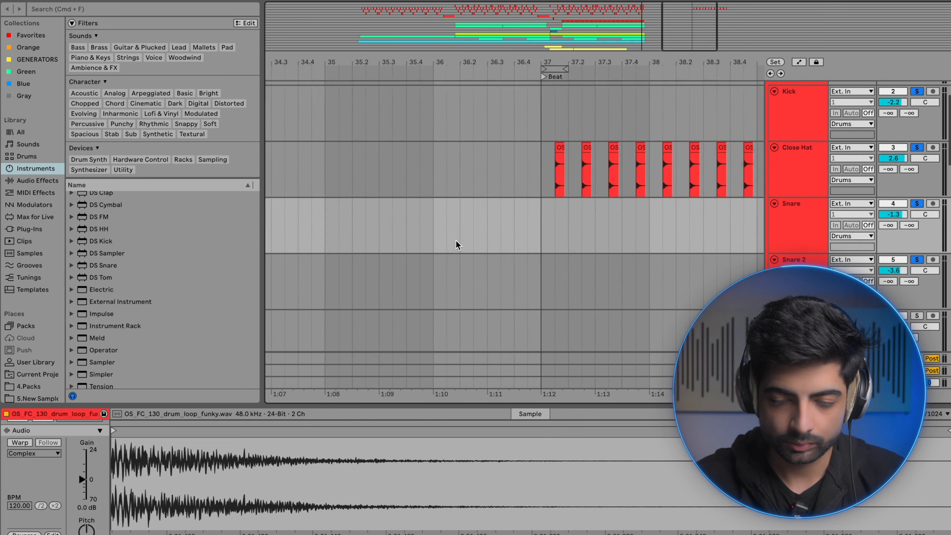
pyautogui.scroll(-1, 456, 241)
pyautogui.hscroll(-3, 457, 241)
pyautogui.click(423, 206)
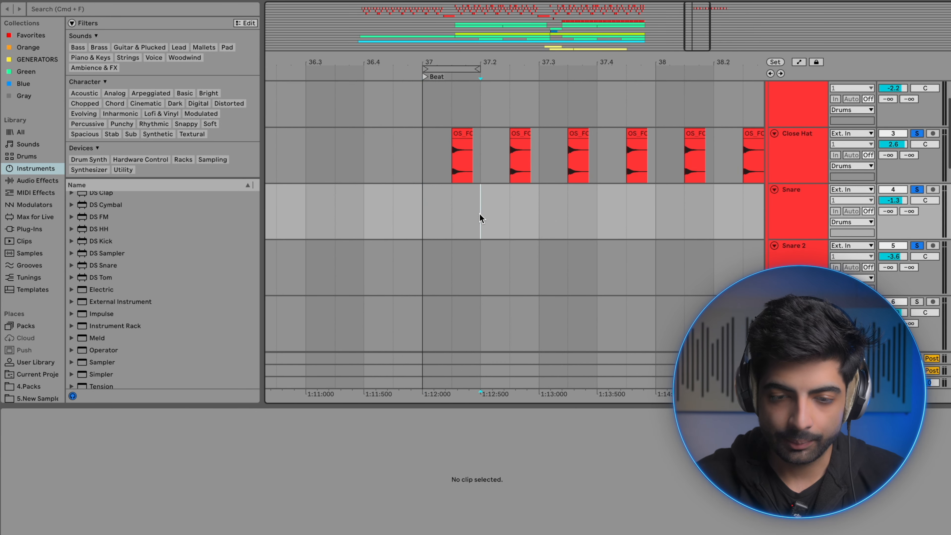
pyautogui.press('super+v')
pyautogui.scroll(-1, 479, 214)
pyautogui.hscroll(-2, 479, 214)
pyautogui.scroll(2, 474, 216)
pyautogui.click(453, 206)
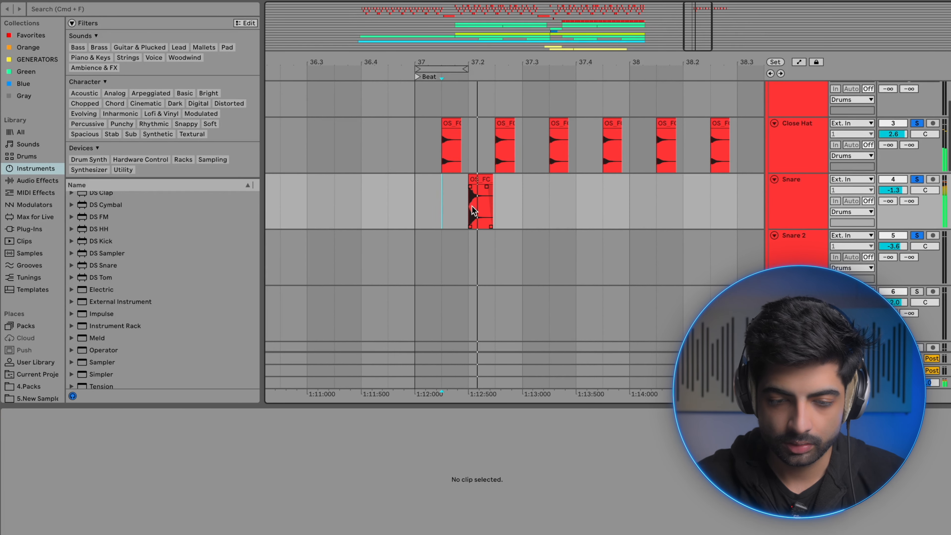
# Step: Paste a second snare hit at 37.4 and duplicate the one-bar snare pattern through bar 39
pyautogui.click(565, 206)
pyautogui.press('super+v')
pyautogui.click(422, 199)
pyautogui.scroll(-1, 423, 203)
pyautogui.moveTo(420, 203); pyautogui.dragTo(603, 209)
pyautogui.scroll(-2, 601, 206)
pyautogui.click(398, 209)
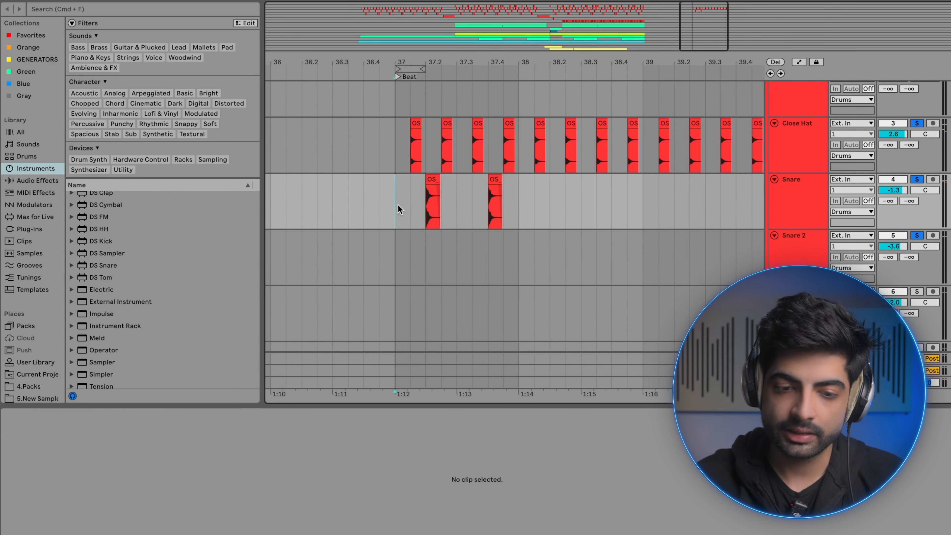
pyautogui.scroll(-2, 509, 217)
pyautogui.press('super+d')
pyautogui.press('super+d')
pyautogui.press('super+d')
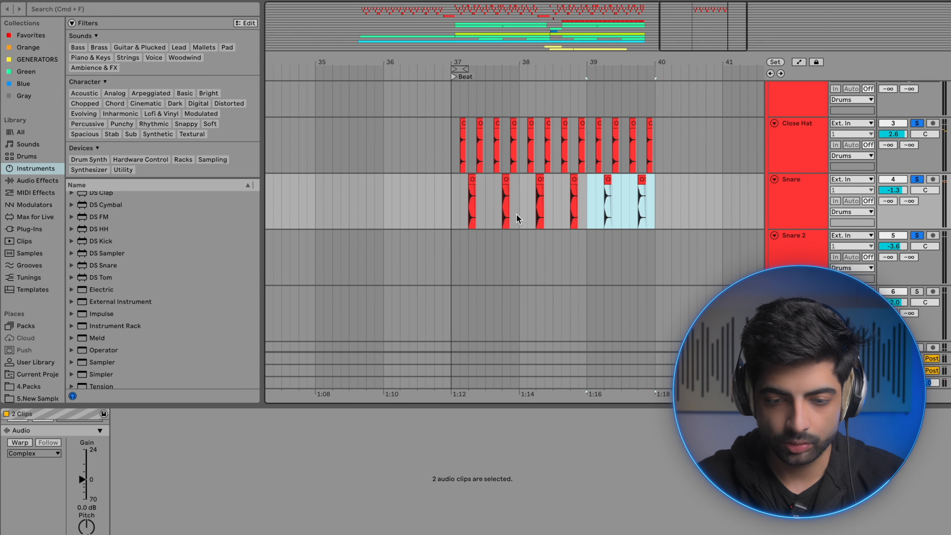
# Step: Duplicate bar 39 of the Close Hat and Snare tracks into bar 40 and loop playback from 37 to 41
pyautogui.moveTo(594, 219); pyautogui.dragTo(652, 149)
pyautogui.press('super+d')
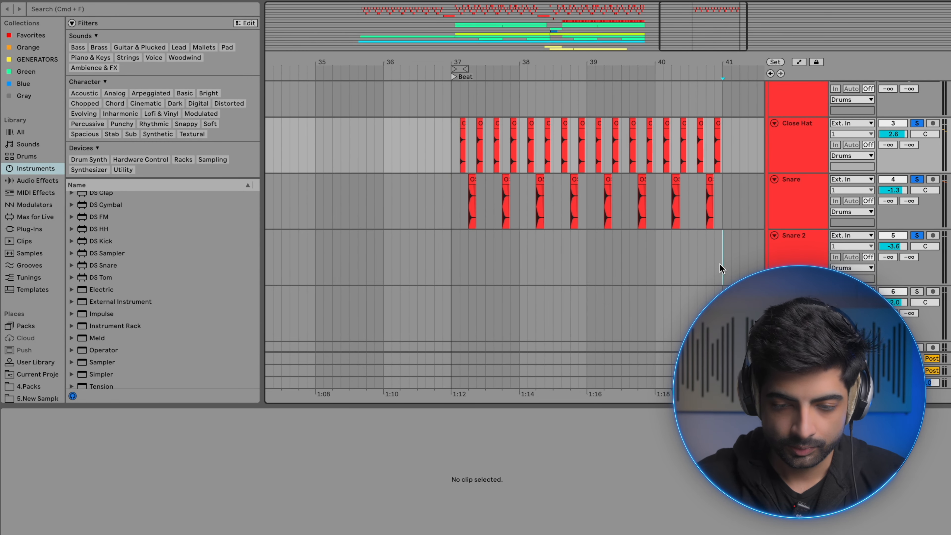
pyautogui.moveTo(721, 266); pyautogui.dragTo(452, 264)
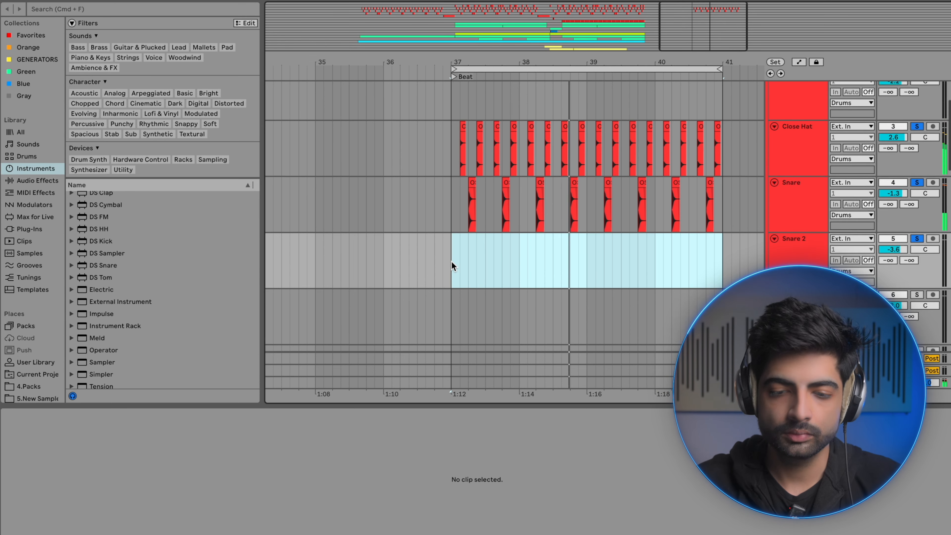
pyautogui.scroll(3, 452, 262)
# Step: Paste the kick clip at 37 on the Kick track, duplicate it on every beat through bar 40, and play it back
pyautogui.click(372, 160)
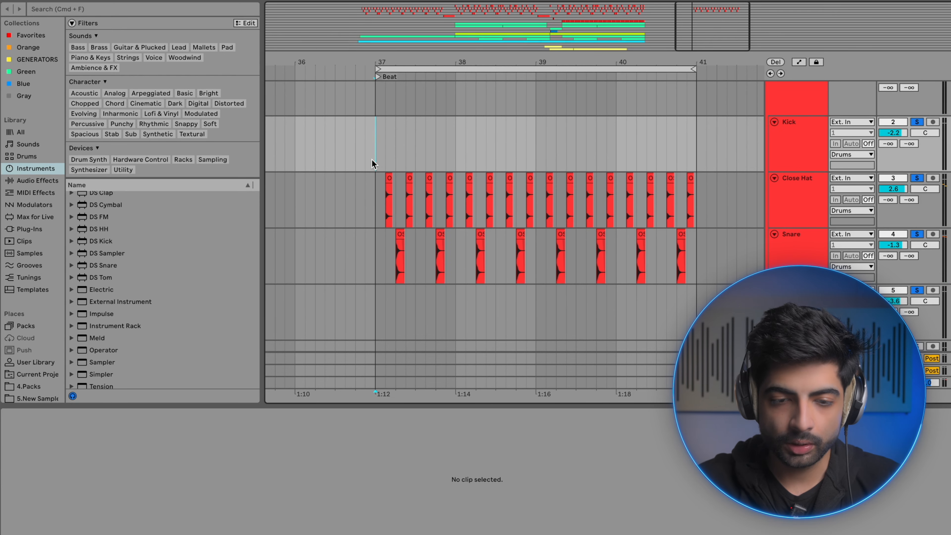
pyautogui.scroll(5, 371, 160)
pyautogui.press('super+v')
pyautogui.moveTo(371, 160); pyautogui.dragTo(413, 158)
pyautogui.press('super+d')
pyautogui.press('super+d')
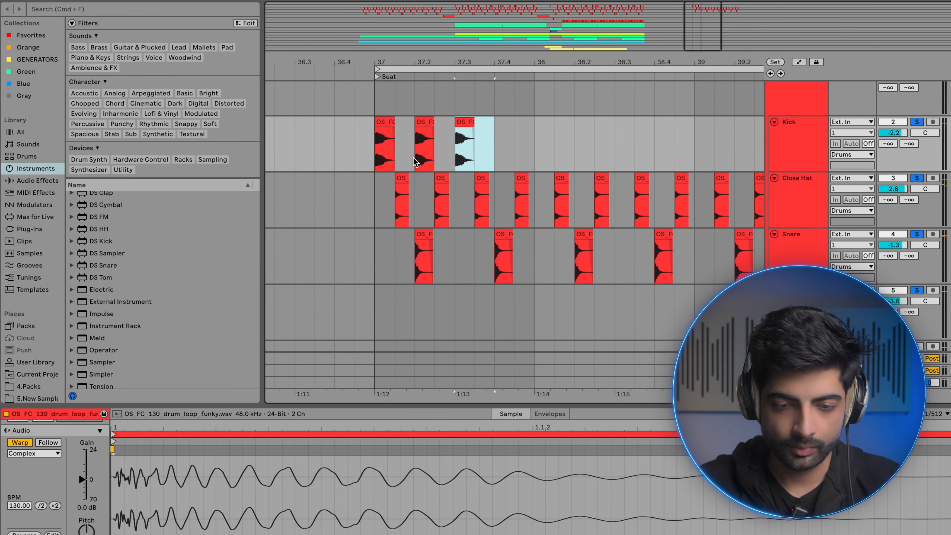
pyautogui.press('super+d')
pyautogui.press('super+d')
pyautogui.press('super+d')
pyautogui.press('super+d')
pyautogui.press('super+d')
pyautogui.press('super+d')
pyautogui.press('super+d')
pyautogui.press('super+d')
pyautogui.press('super+d')
pyautogui.press('super+d')
pyautogui.press('super+d')
pyautogui.press('super+d')
pyautogui.press('super+d')
pyautogui.scroll(-3, 415, 161)
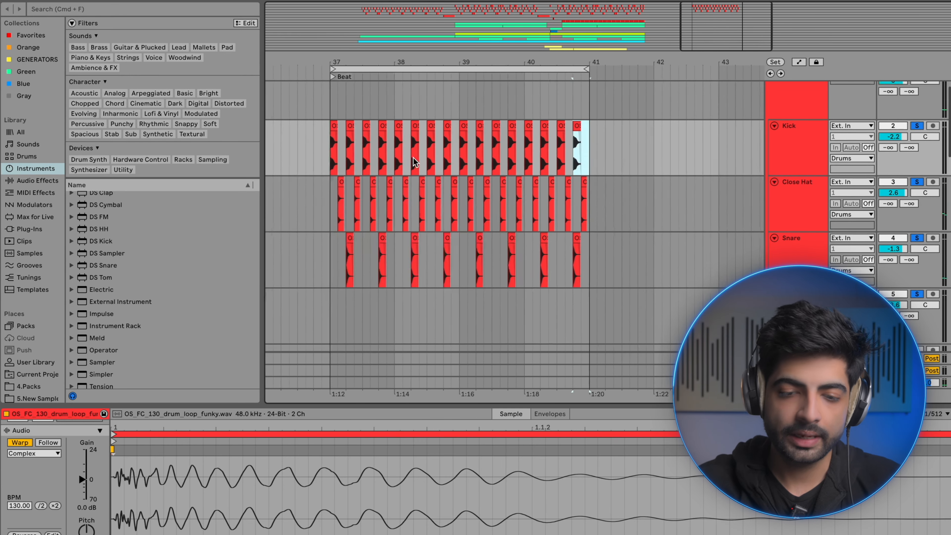
pyautogui.hscroll(-3, 414, 158)
pyautogui.click(408, 154)
pyautogui.scroll(3, 407, 153)
pyautogui.press('space')
pyautogui.click(397, 153)
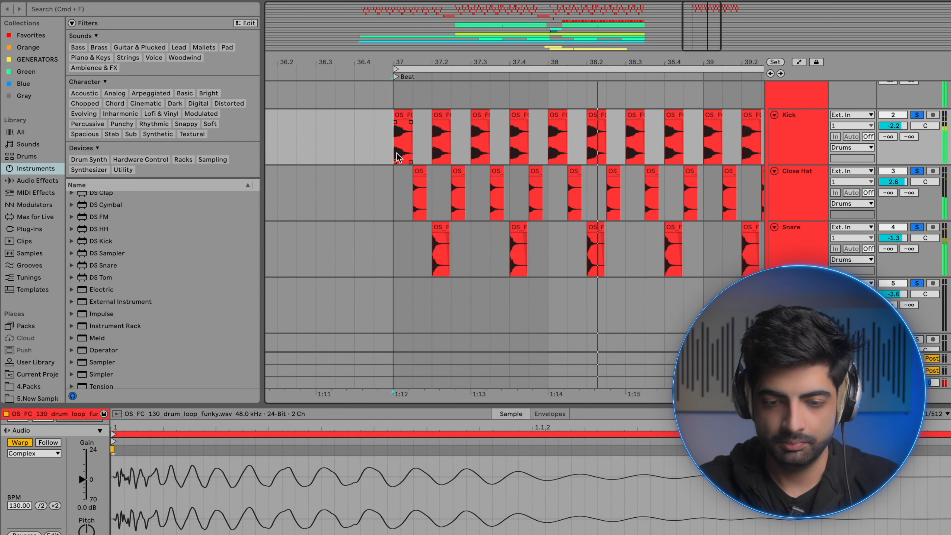
pyautogui.hscroll(3, 398, 155)
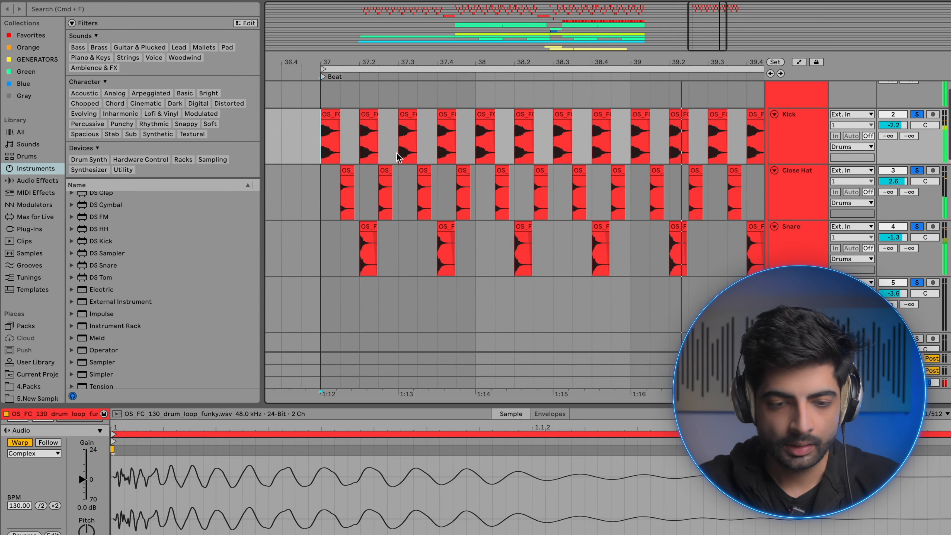
# Step: In bar 37, delete the kicks at 37.2 and 37.4 and move the kick at 37.3 half a beat earlier
pyautogui.scroll(5, 359, 145)
pyautogui.click(377, 114)
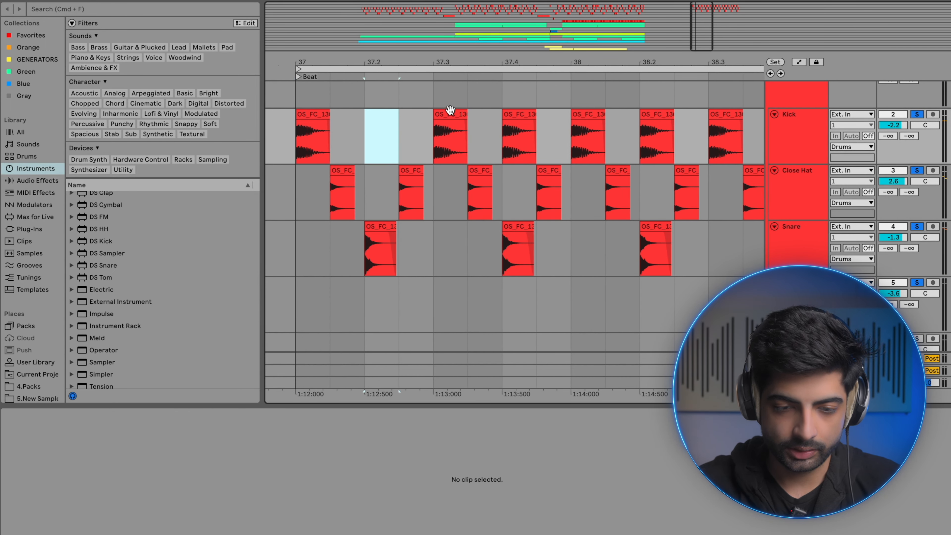
pyautogui.moveTo(451, 110); pyautogui.dragTo(416, 114)
pyautogui.click(283, 148)
pyautogui.press('space')
pyautogui.click(288, 151)
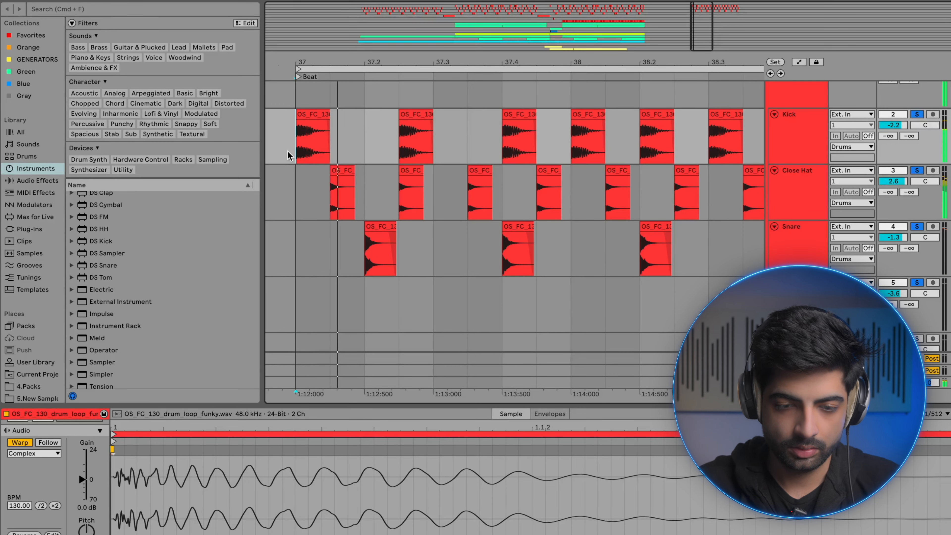
pyautogui.click(522, 115)
pyautogui.press('Delete')
# Step: In bar 38, move the kick at 38.2 half a beat later and delete the kick at 38.3
pyautogui.scroll(-3, 523, 115)
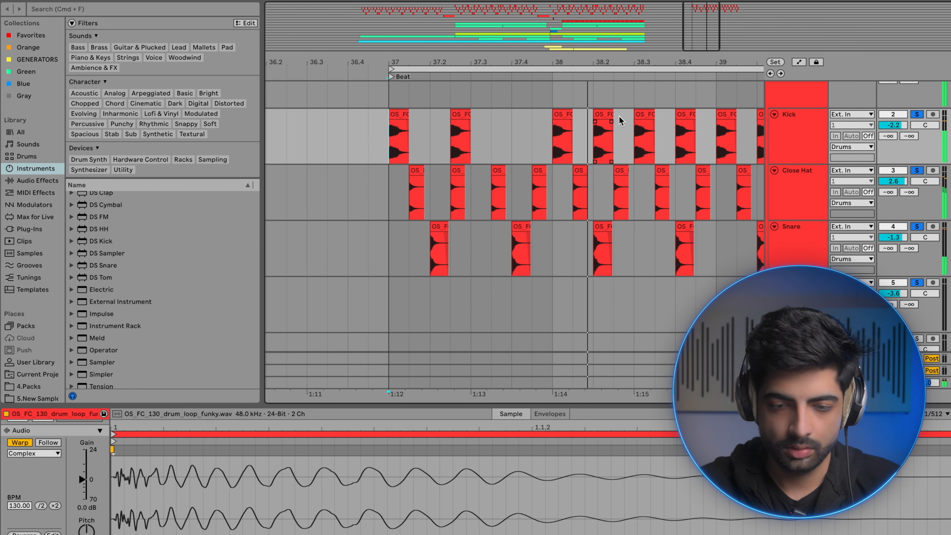
pyautogui.moveTo(606, 116); pyautogui.dragTo(628, 117)
pyautogui.click(639, 115)
pyautogui.press('Delete')
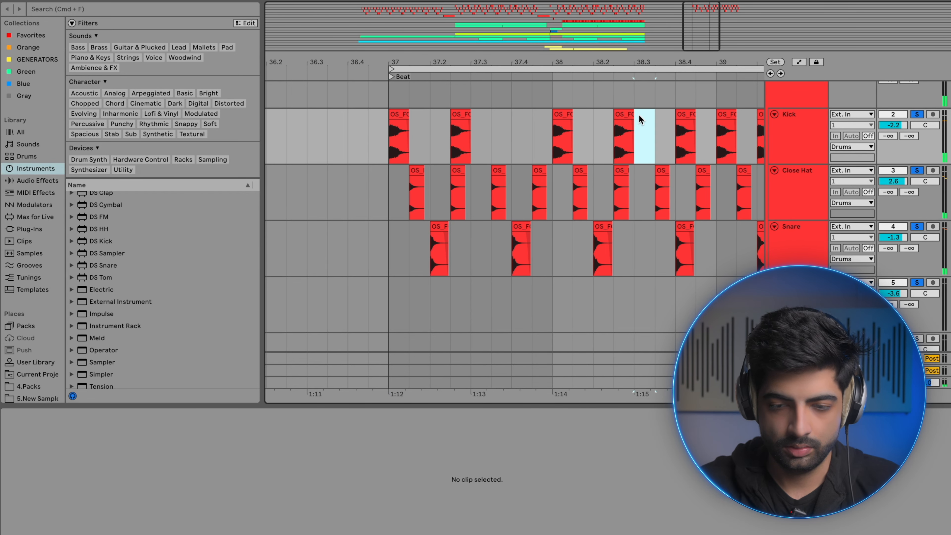
# Step: Move the kick at 38.4 half a beat later and play the beat from bar 37
pyautogui.scroll(3, 691, 115)
pyautogui.moveTo(685, 115); pyautogui.dragTo(728, 119)
pyautogui.scroll(2, 650, 113)
pyautogui.scroll(-4, 729, 119)
pyautogui.click(476, 131)
pyautogui.press('space')
pyautogui.hscroll(1, 652, 136)
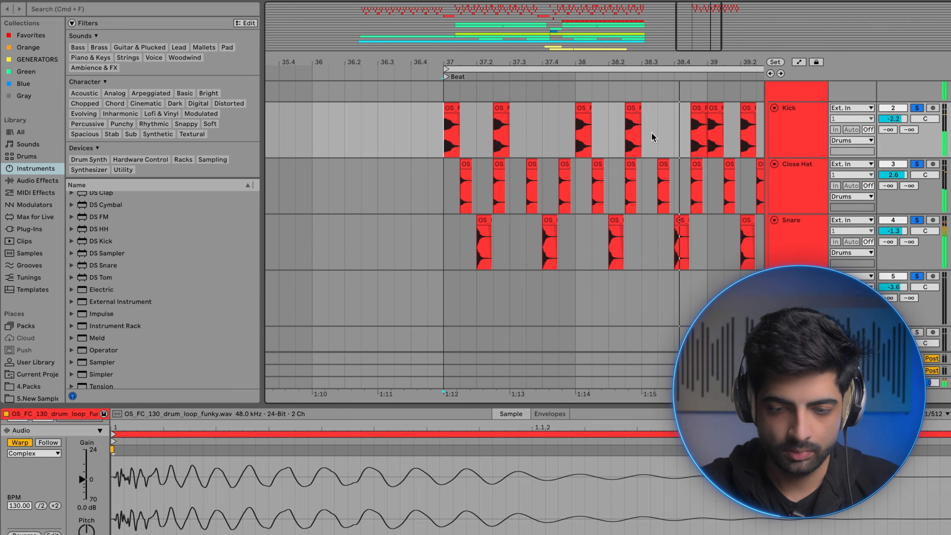
# Step: Clear the kicks from 39.2 onward, duplicate the two-bar kick pattern into bars 39 and 40, and play the result
pyautogui.scroll(-4, 652, 138)
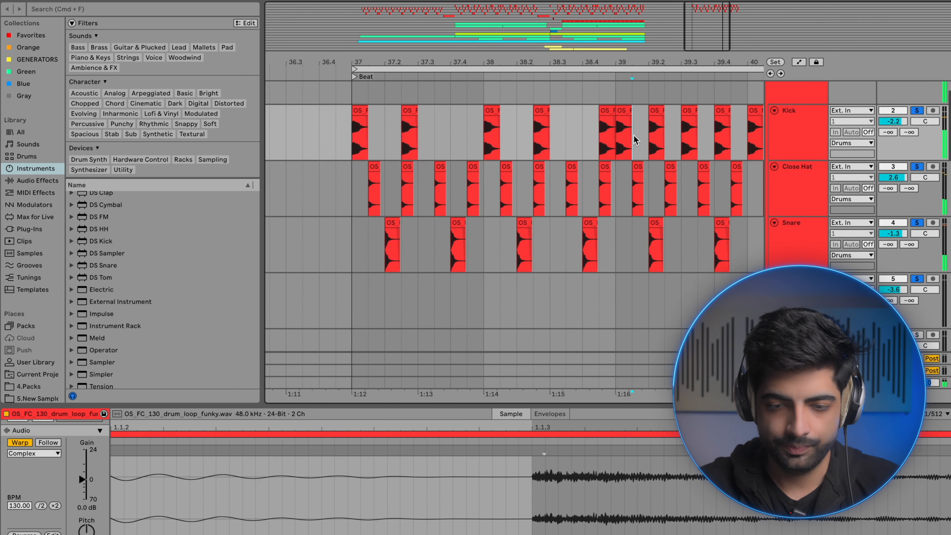
pyautogui.moveTo(633, 135); pyautogui.dragTo(650, 142)
pyautogui.press('Delete')
pyautogui.moveTo(534, 154); pyautogui.dragTo(470, 157)
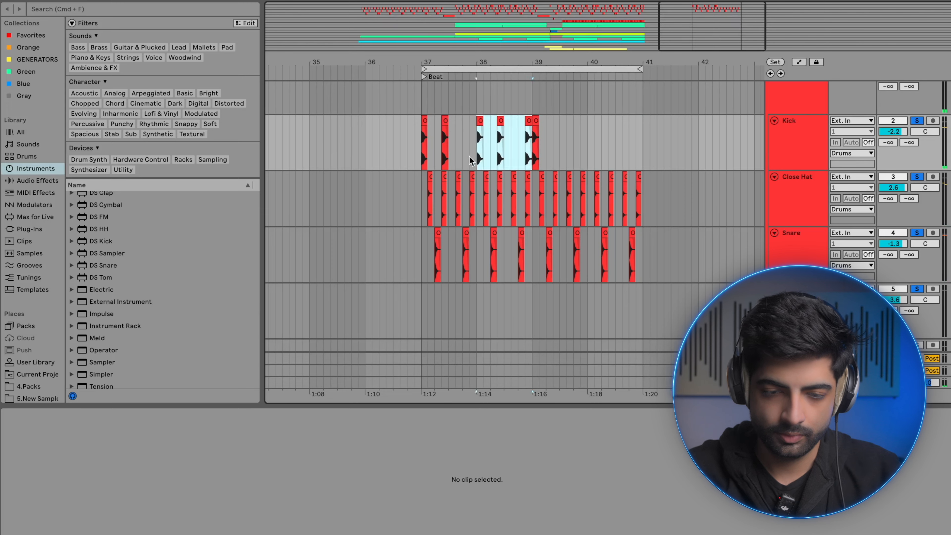
pyautogui.press('super+d')
pyautogui.click(423, 161)
pyautogui.press('space')
pyautogui.scroll(4, 423, 160)
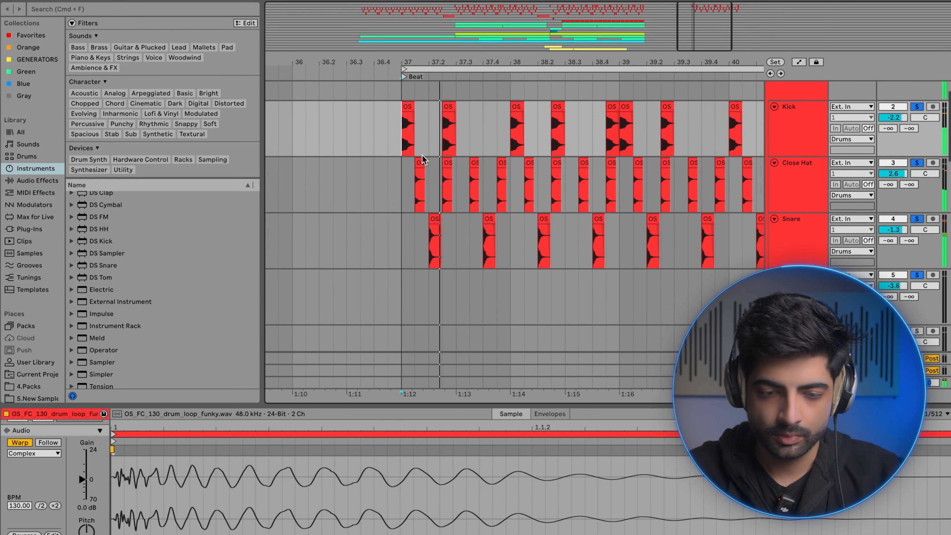
pyautogui.click(457, 153)
pyautogui.hscroll(2, 454, 154)
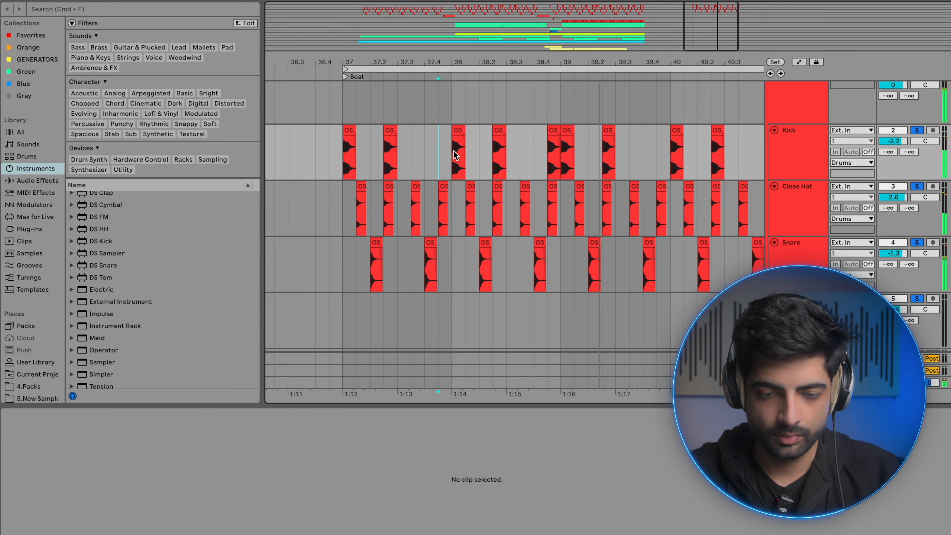
# Step: Copy a single Snare 2 hit from the earlier beat, paste it at 37.3 on the Snare 2 track, and play it back
pyautogui.scroll(-2, 455, 154)
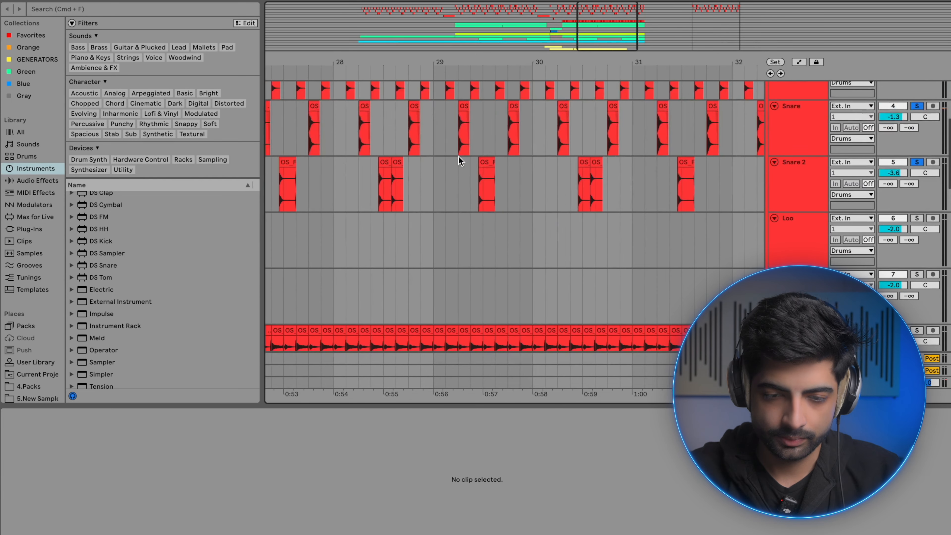
pyautogui.scroll(4, 475, 170)
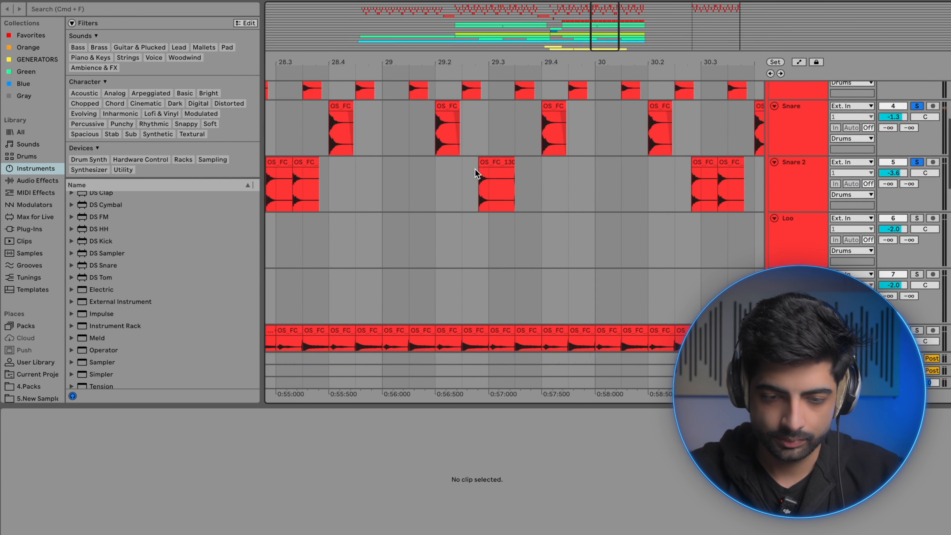
pyautogui.click(497, 162)
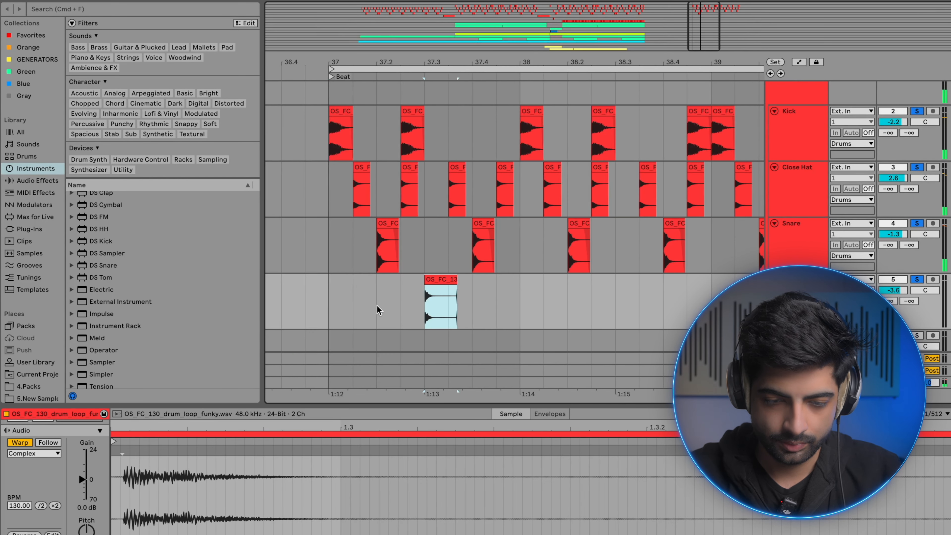
pyautogui.click(370, 303)
pyautogui.scroll(3, 402, 301)
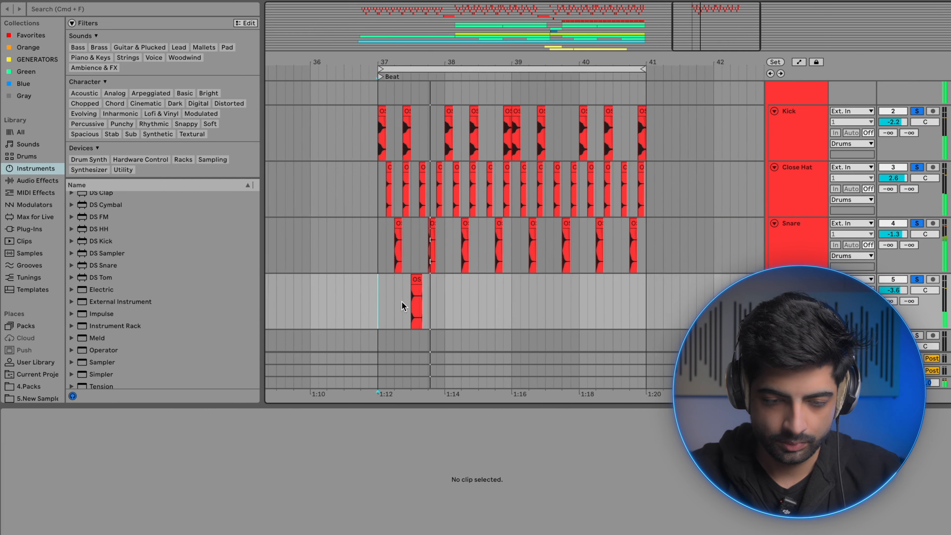
# Step: Paste the Snare 2 hit back in at 37.3 on the Snare 2 track and play the beat
pyautogui.moveTo(477, 190); pyautogui.dragTo(514, 192)
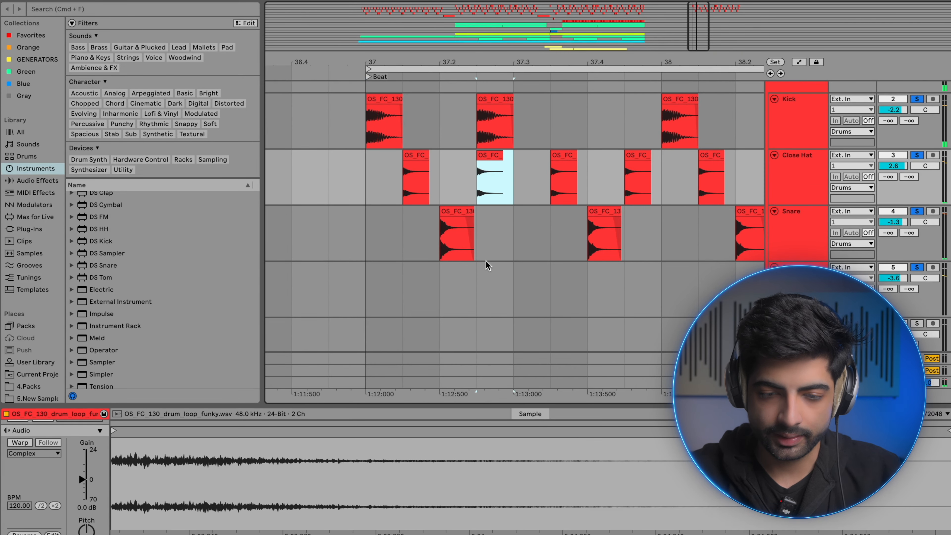
pyautogui.click(509, 292)
pyautogui.scroll(5, 509, 292)
pyautogui.scroll(-4, 414, 298)
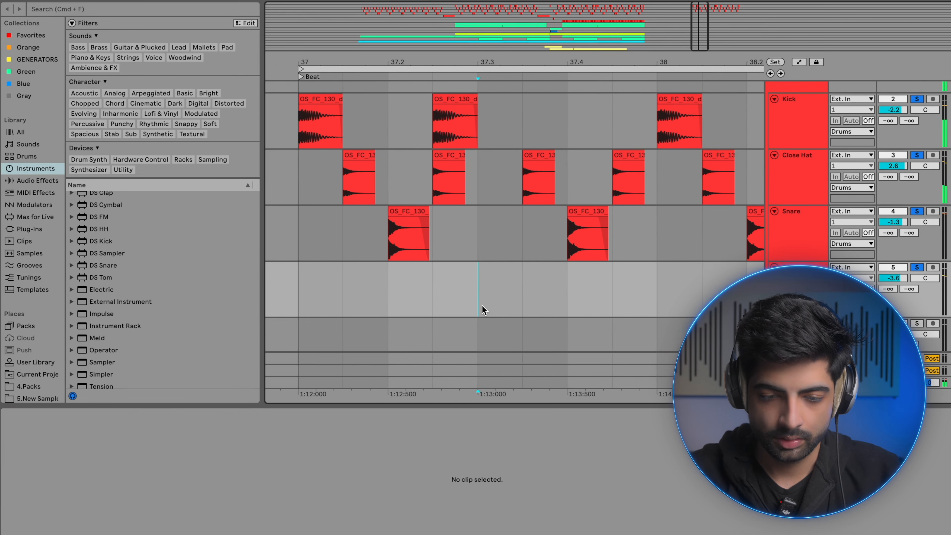
pyautogui.press('super+v')
pyautogui.scroll(-4, 481, 305)
pyautogui.click(394, 295)
pyautogui.press('space')
# Step: Set the fixed grid to 1/16, move the Snare 2 hit a sixteenth earlier to 37.2.4, and play from bar 37
pyautogui.scroll(4, 551, 297)
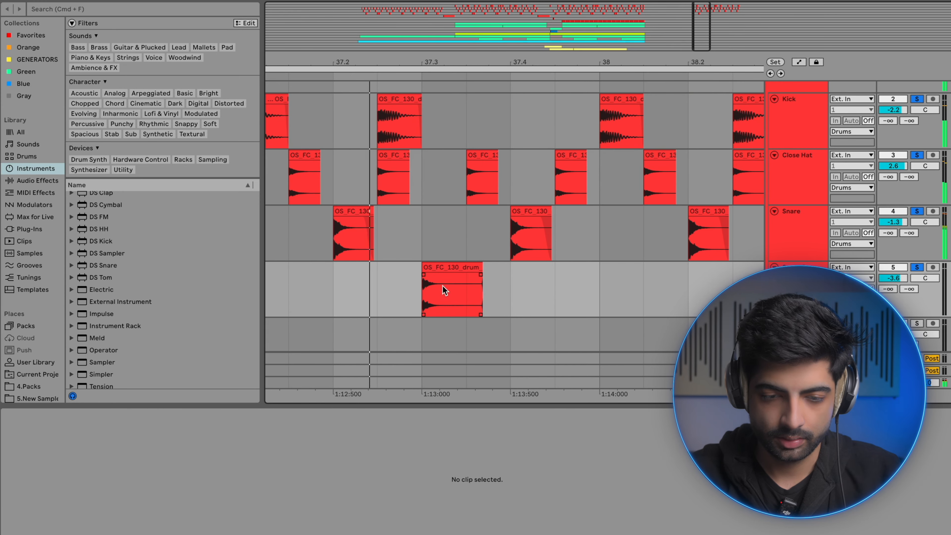
pyautogui.scroll(2, 397, 290)
pyautogui.click(478, 289)
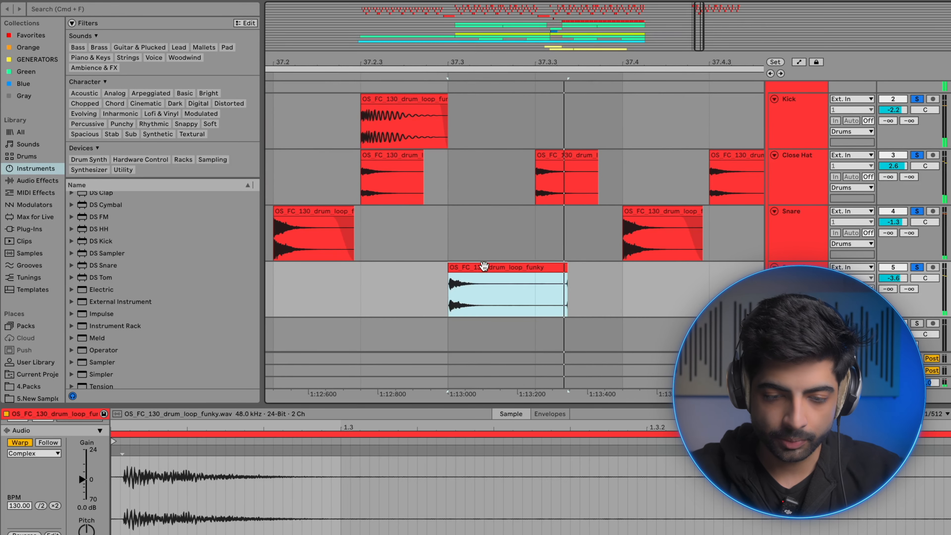
pyautogui.rightClick(427, 288)
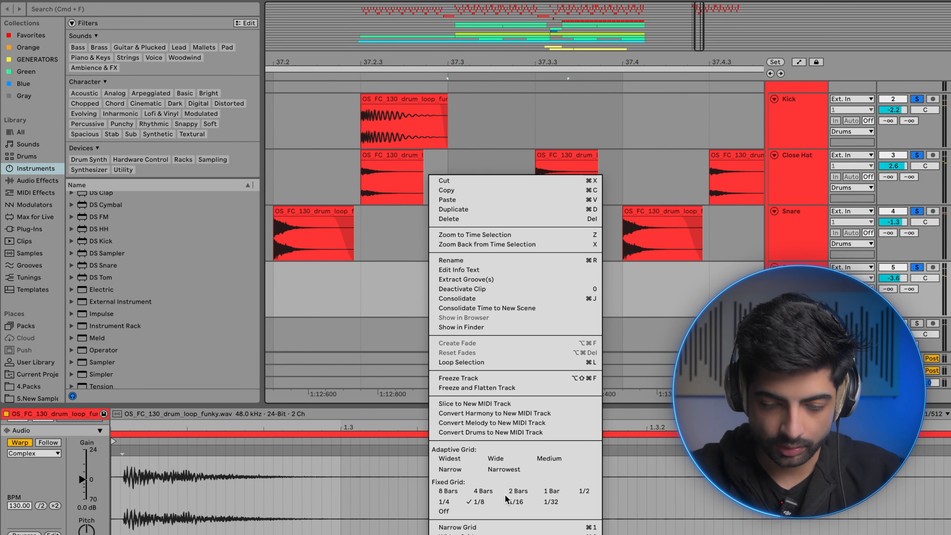
pyautogui.click(510, 500)
pyautogui.moveTo(474, 277); pyautogui.dragTo(452, 272)
pyautogui.scroll(-3, 447, 268)
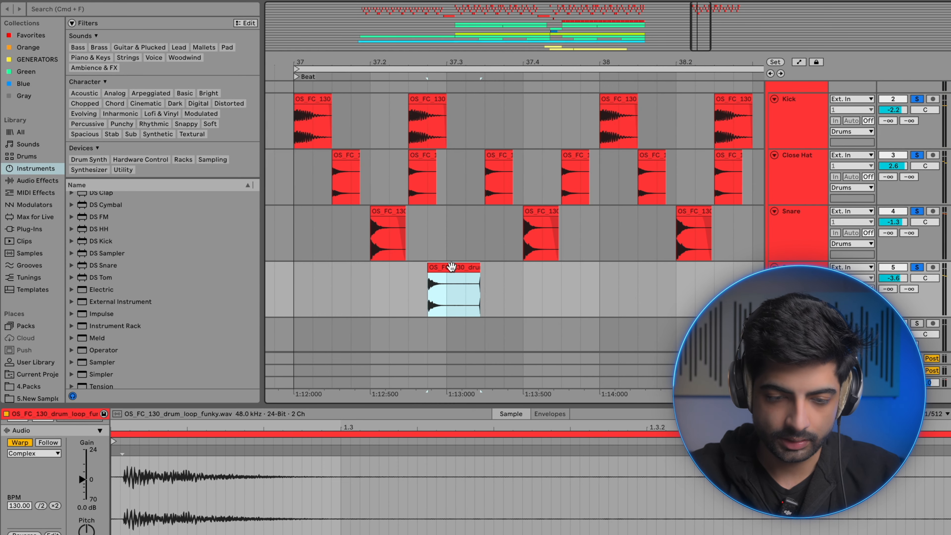
pyautogui.click(296, 296)
pyautogui.scroll(-4, 296, 298)
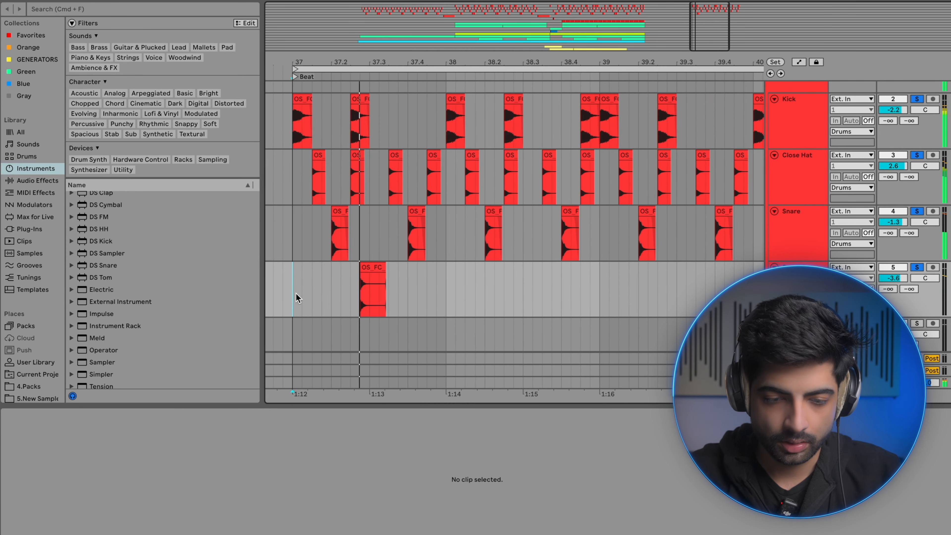
# Step: Add a short fade-out to the end of the Snare 2 hit in bar 37 and play the beat
pyautogui.moveTo(296, 298); pyautogui.dragTo(404, 289)
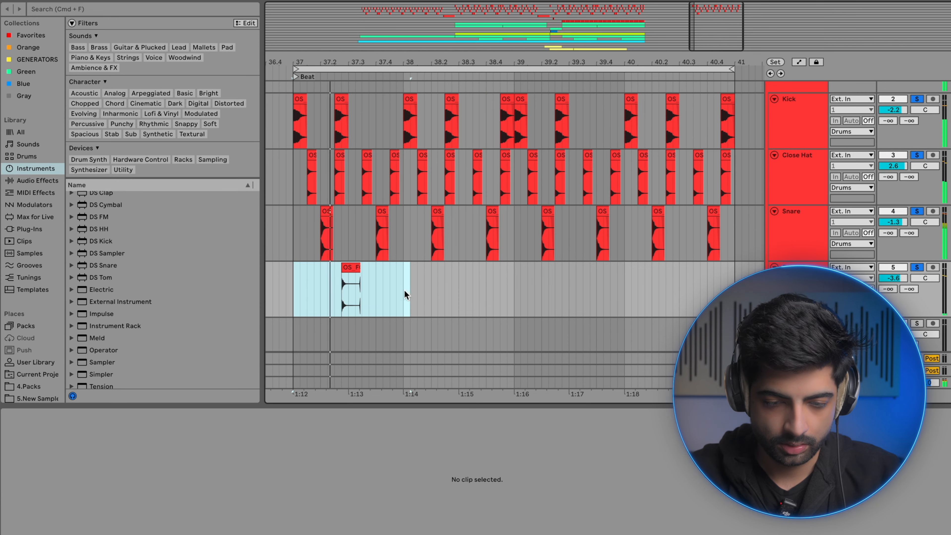
pyautogui.click(345, 298)
pyautogui.scroll(4, 348, 296)
pyautogui.scroll(-5, 358, 273)
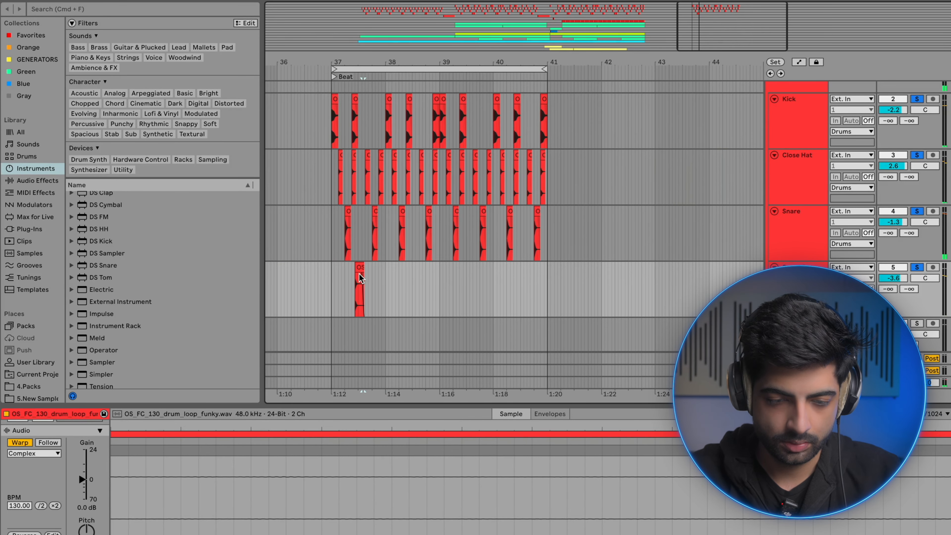
pyautogui.click(325, 289)
pyautogui.scroll(3, 325, 289)
pyautogui.scroll(-4, 353, 303)
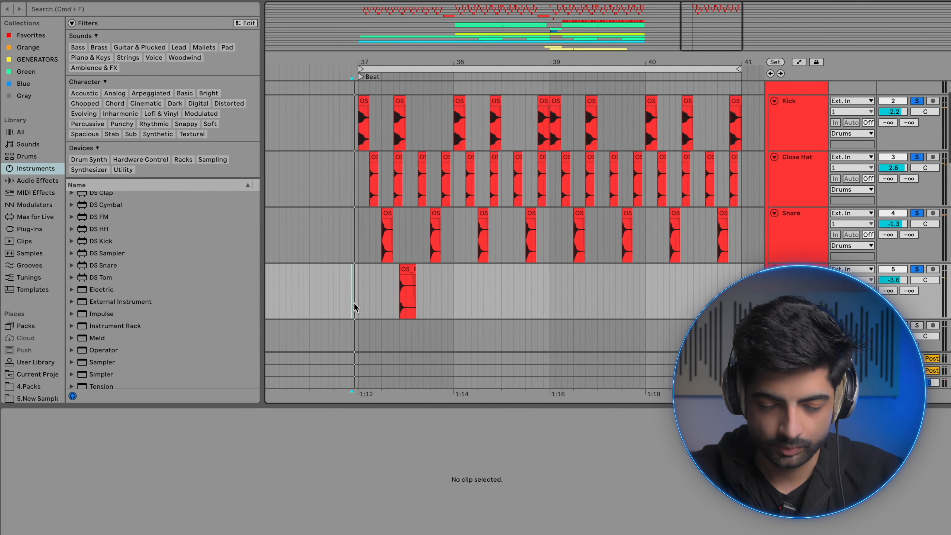
# Step: Duplicate the Snare 2 track's one-bar pattern from bar 37 into bar 38
pyautogui.scroll(5, 356, 304)
pyautogui.moveTo(356, 303); pyautogui.dragTo(535, 306)
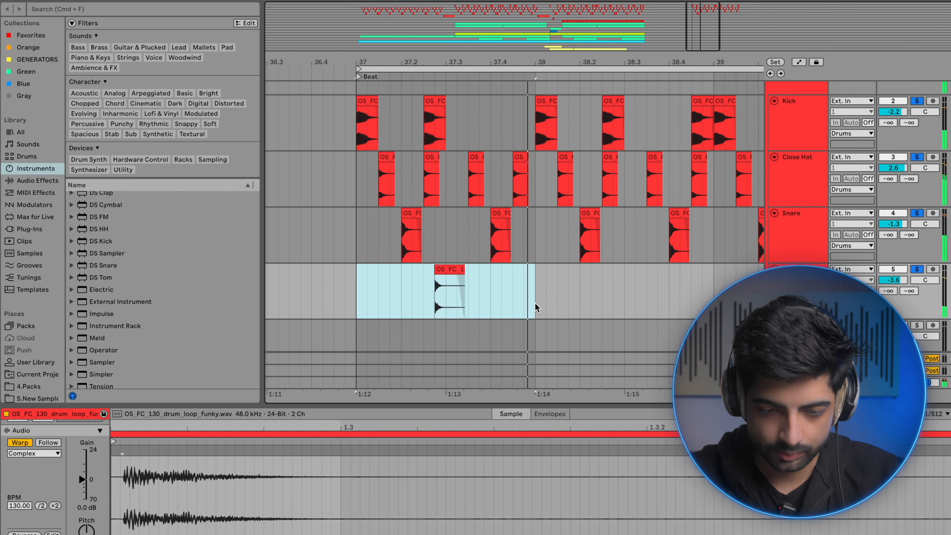
pyautogui.press('super+d')
# Step: Split the Snare 2 hit in bar 38 and duplicate its front slice to form a double hit, then play it
pyautogui.click(639, 309)
pyautogui.scroll(2, 639, 311)
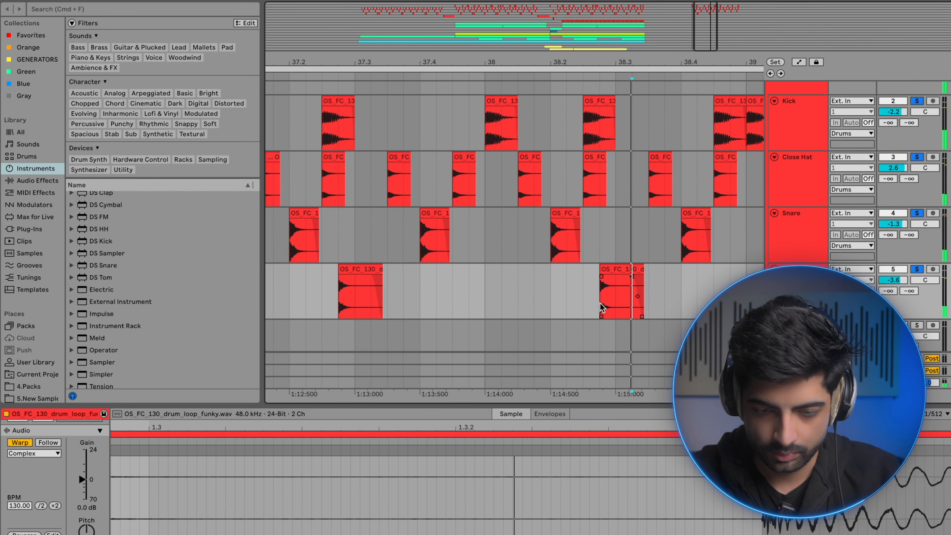
pyautogui.press('super+e')
pyautogui.doubleClick(612, 293)
pyautogui.press('super+d')
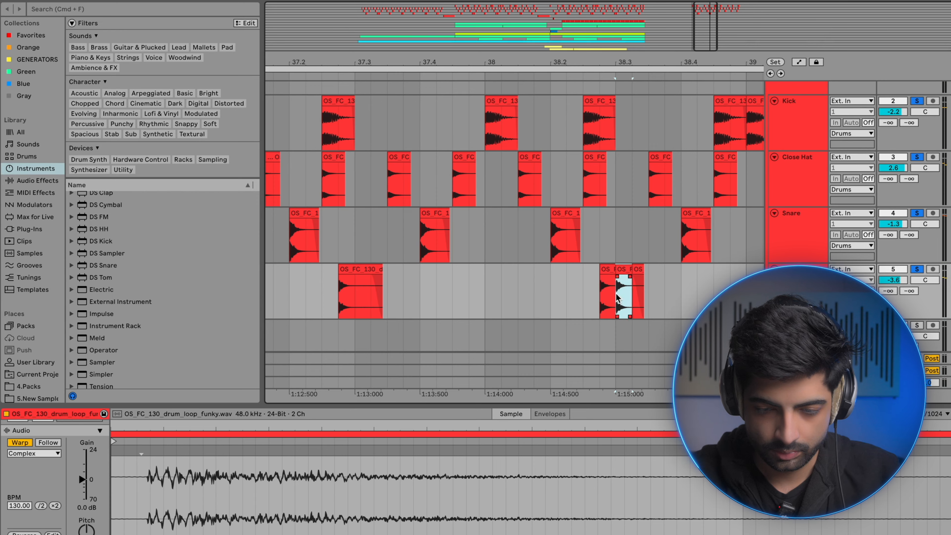
pyautogui.click(580, 293)
pyautogui.press('space')
pyautogui.press('space')
# Step: Duplicate the two-bar Snare 2 pattern from bars 37 and 38 into bars 39 and 40
pyautogui.scroll(-3, 580, 295)
pyautogui.moveTo(493, 292); pyautogui.dragTo(339, 304)
pyautogui.click(620, 304)
pyautogui.scroll(3, 620, 304)
pyautogui.hscroll(2, 620, 304)
pyautogui.press('super+d')
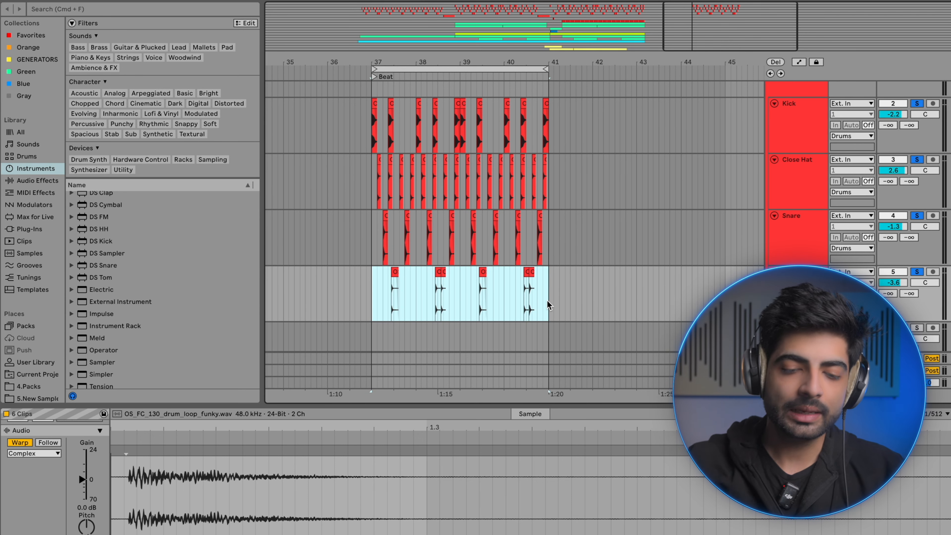
# Step: Nudge all the Snare 2 clips in bars 37 to 40 slightly later off the grid and play the beat
pyautogui.scroll(5, 407, 304)
pyautogui.scroll(3, 376, 304)
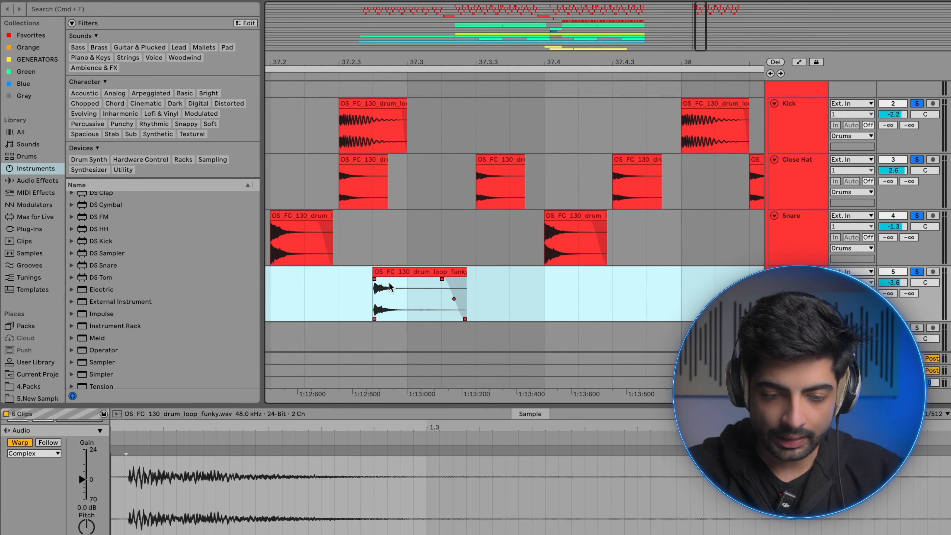
pyautogui.moveTo(389, 272); pyautogui.dragTo(396, 274)
pyautogui.scroll(-5, 397, 275)
pyautogui.scroll(4, 384, 285)
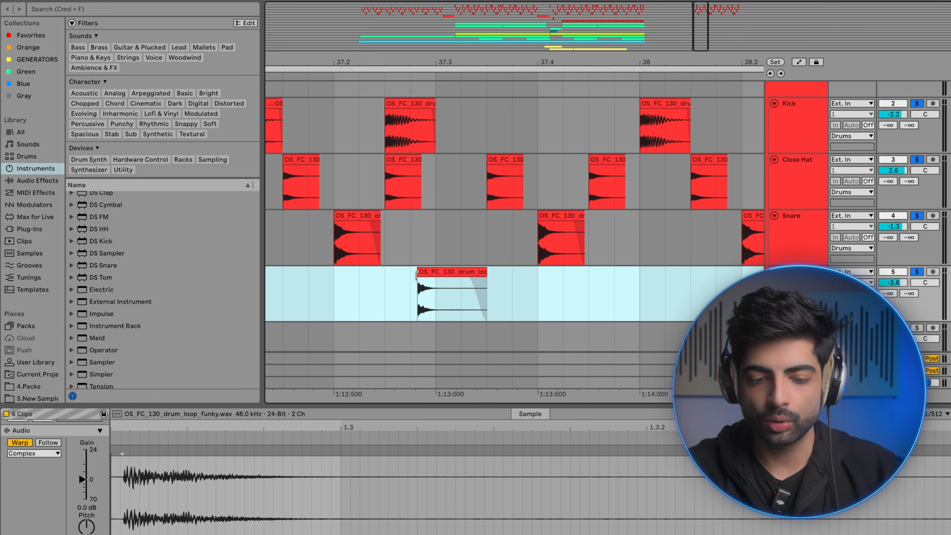
pyautogui.scroll(-5, 417, 276)
pyautogui.click(371, 297)
pyautogui.press('space')
pyautogui.scroll(4, 408, 296)
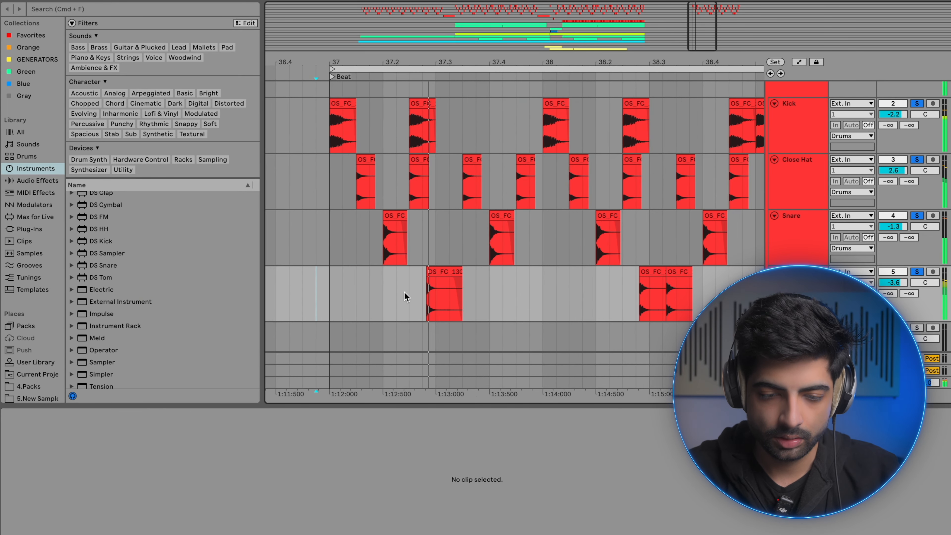
pyautogui.scroll(-1, 406, 296)
pyautogui.scroll(-2, 352, 294)
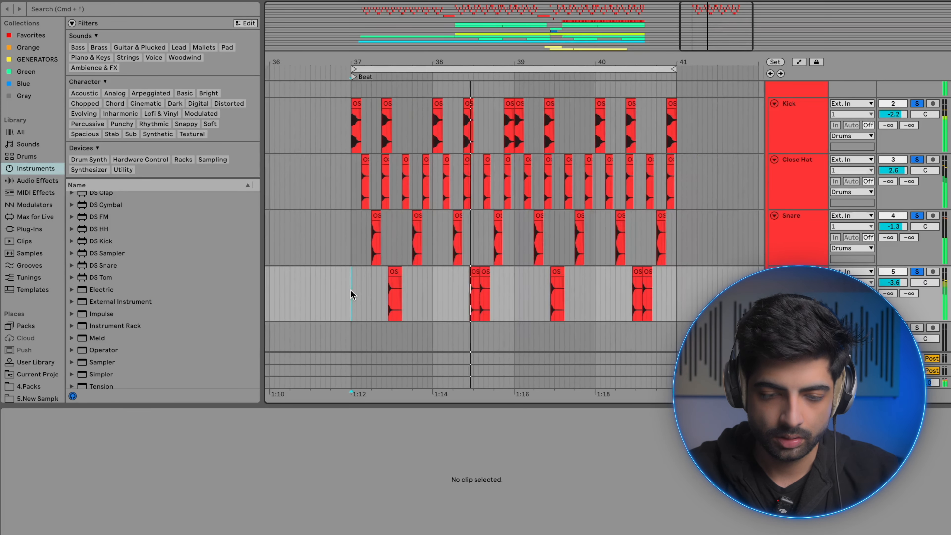
# Step: Try shifting the four bars of Snare 2 clips even later, listen to the beat, and undo the shift
pyautogui.keyDown('shift'); pyautogui.click(678, 296); pyautogui.keyUp('shift')
pyautogui.moveTo(672, 297); pyautogui.dragTo(351, 315)
pyautogui.scroll(3, 354, 309)
pyautogui.scroll(4, 463, 286)
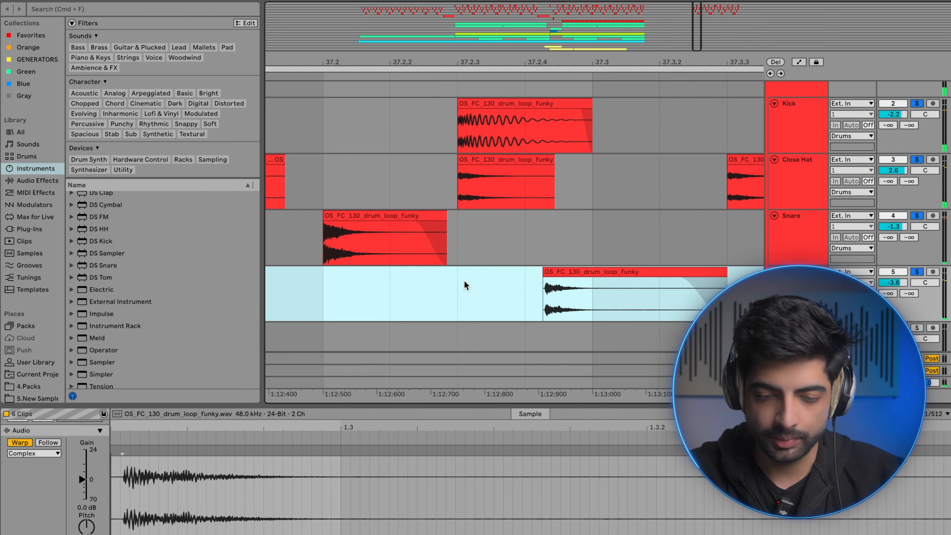
pyautogui.scroll(-4, 583, 276)
pyautogui.click(432, 291)
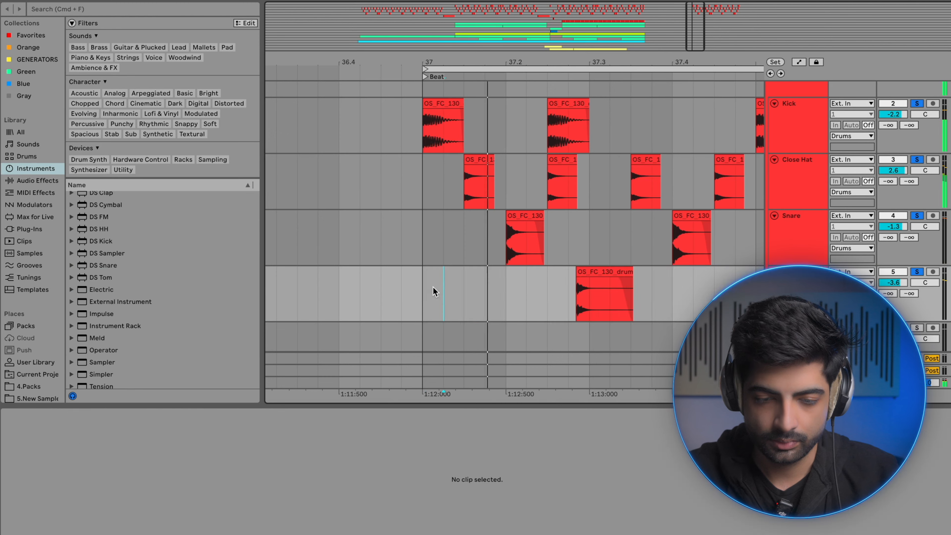
pyautogui.press('super+z')
pyautogui.click(420, 290)
pyautogui.scroll(-5, 419, 289)
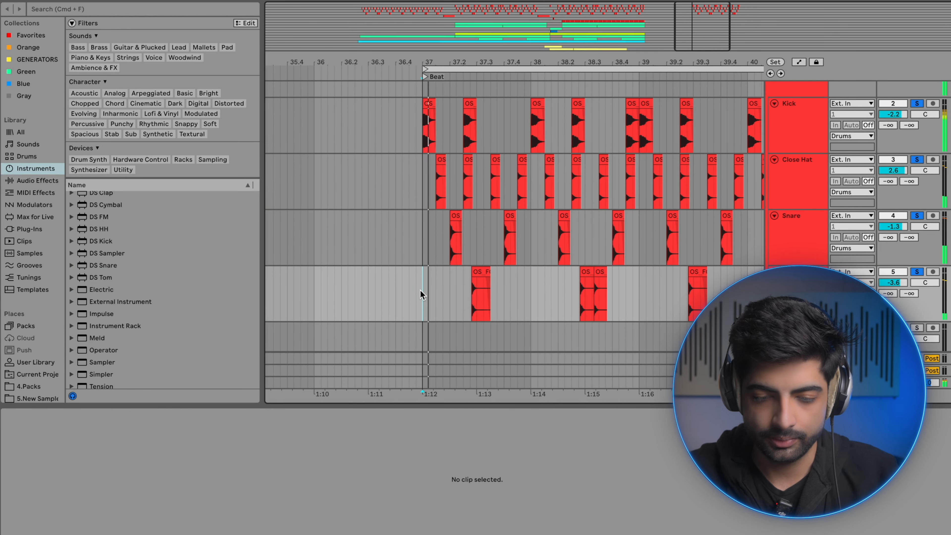
# Step: Select the Snare 2 clips from bar 37 to 41, move them a tiny amount later, and play from bar 37
pyautogui.hscroll(2, 554, 278)
pyautogui.scroll(-4, 555, 278)
pyautogui.keyDown('shift'); pyautogui.click(697, 299); pyautogui.keyUp('shift')
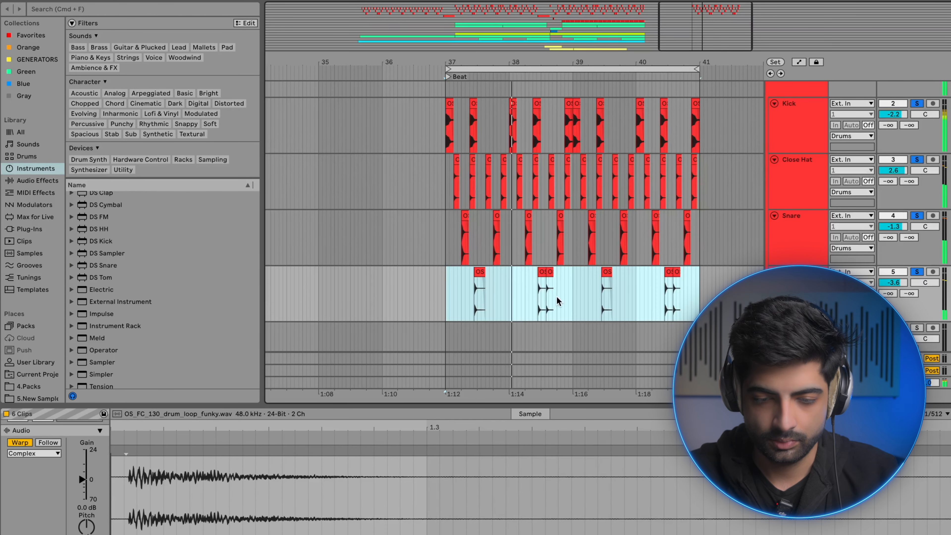
pyautogui.scroll(6, 505, 285)
pyautogui.scroll(8, 505, 288)
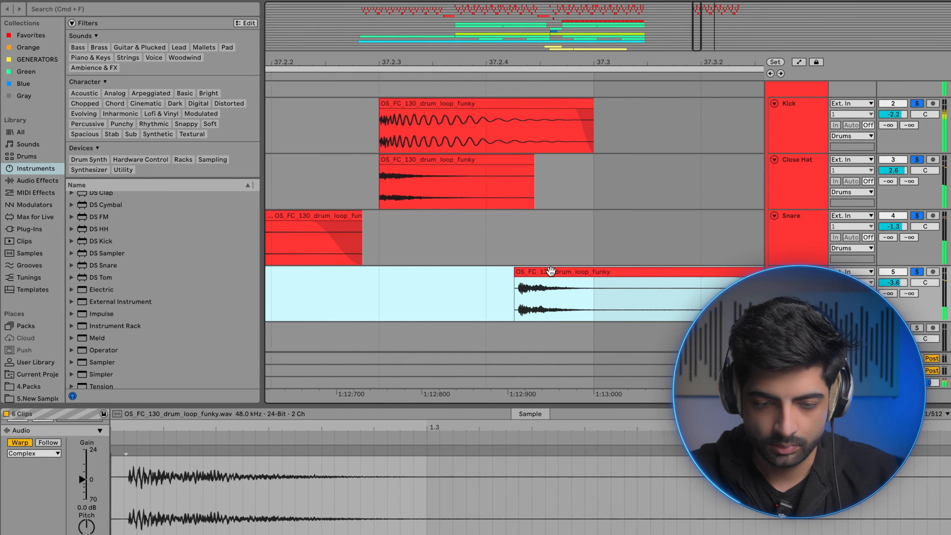
pyautogui.scroll(2, 540, 271)
pyautogui.moveTo(540, 272); pyautogui.dragTo(546, 272)
pyautogui.scroll(-4, 546, 272)
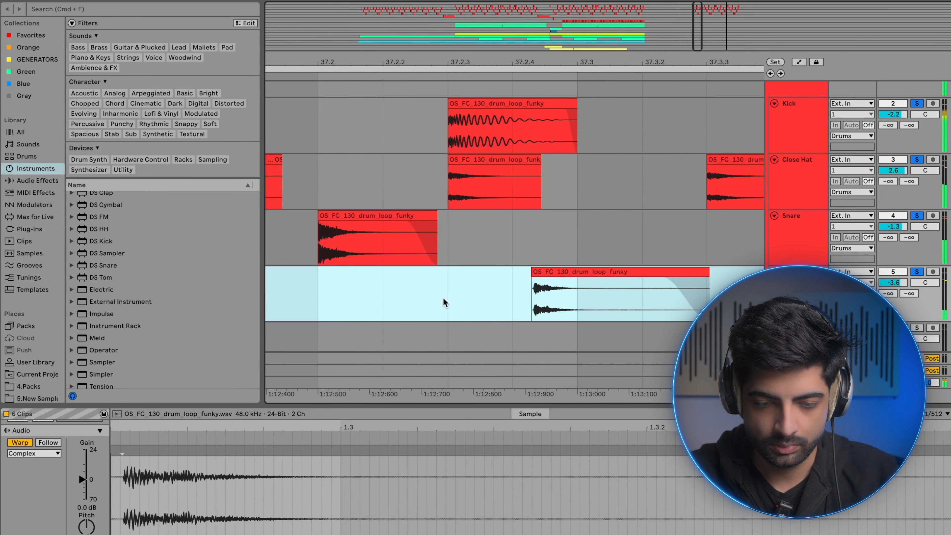
pyautogui.click(439, 300)
pyautogui.press('space')
pyautogui.press('space')
pyautogui.scroll(-4, 438, 299)
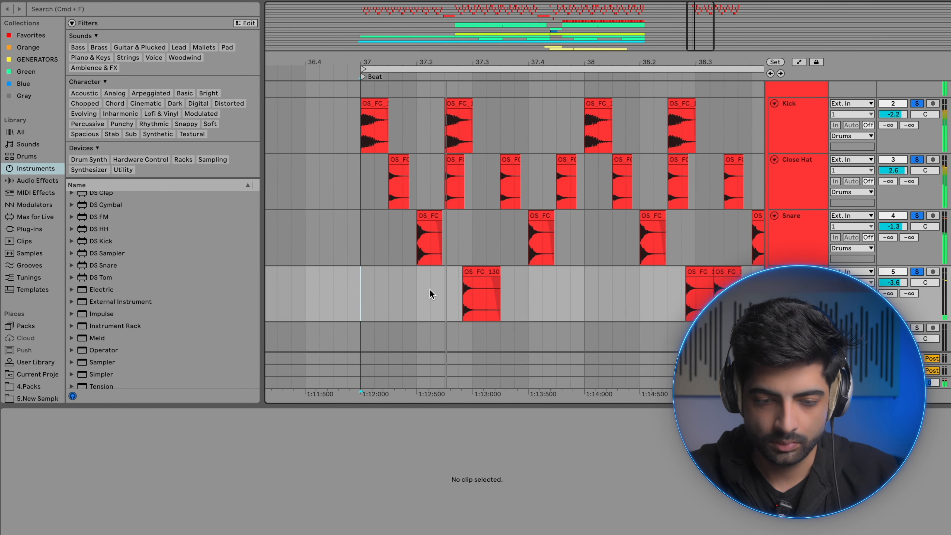
pyautogui.scroll(-10, 428, 292)
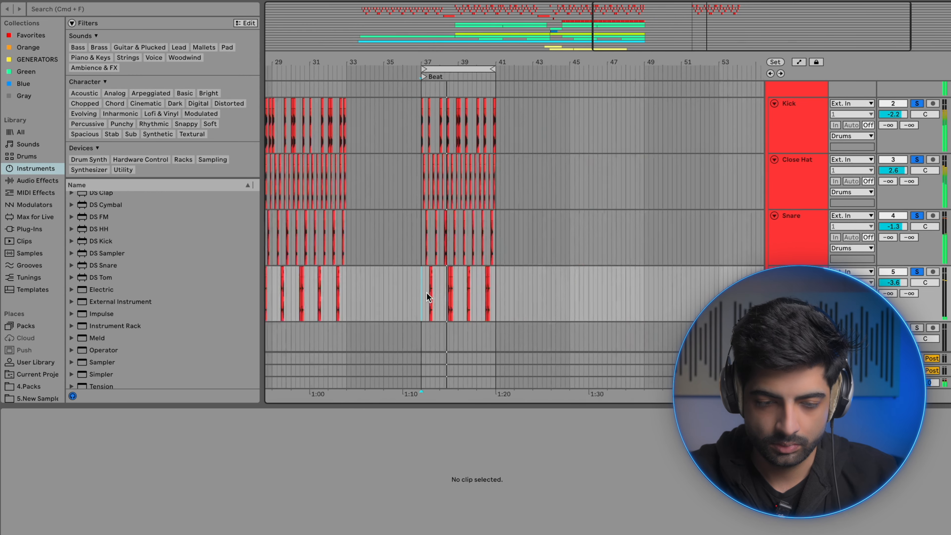
# Step: Pull the Snare 2 clips in bars 37 to 40 back a tiny amount earlier and play the beat from bar 37
pyautogui.scroll(3, 424, 318)
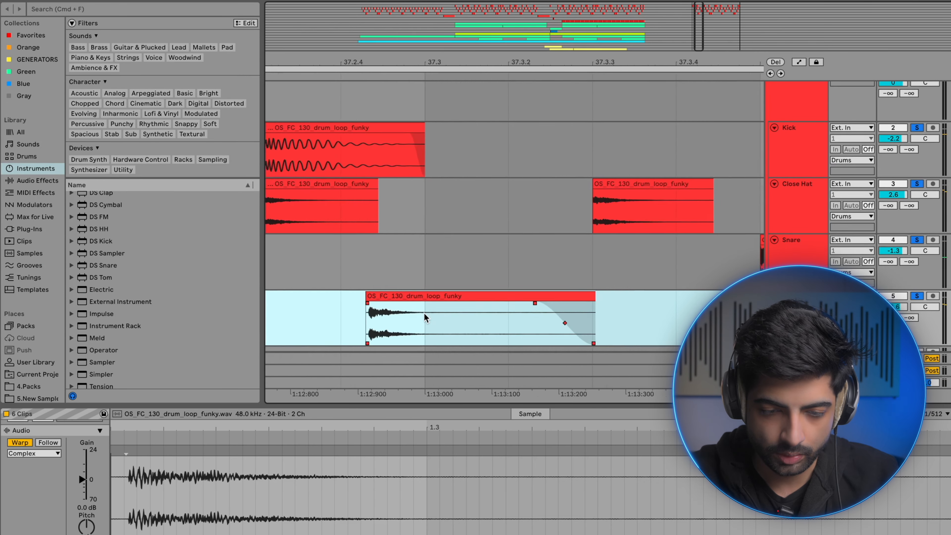
pyautogui.hscroll(-2, 425, 319)
pyautogui.moveTo(455, 293); pyautogui.dragTo(452, 295)
pyautogui.scroll(-5, 452, 295)
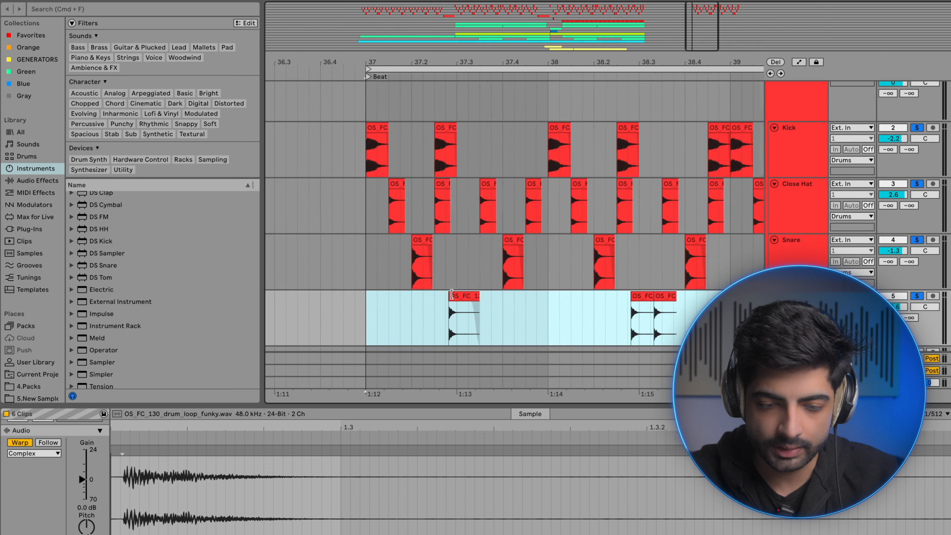
pyautogui.click(366, 318)
pyautogui.scroll(5, 366, 318)
pyautogui.doubleClick(365, 318)
pyautogui.click(364, 317)
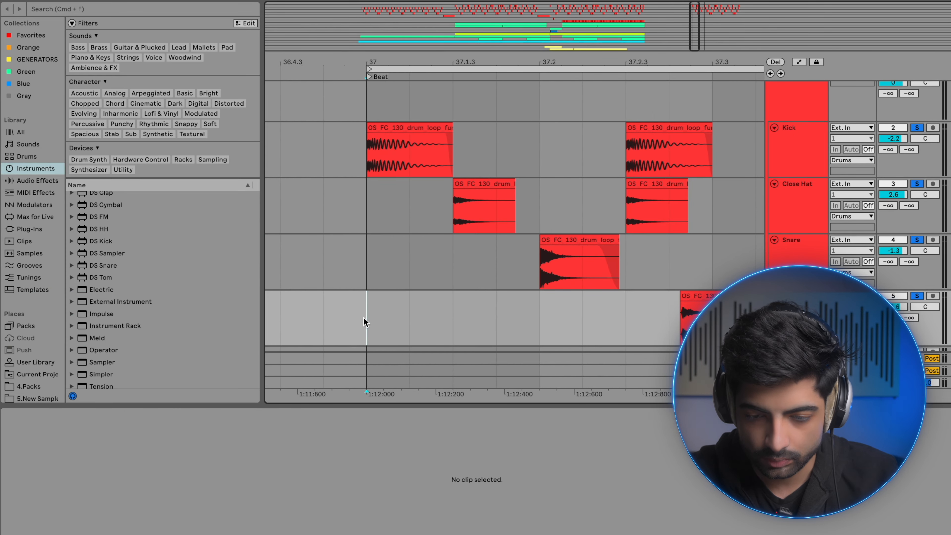
pyautogui.scroll(-6, 365, 321)
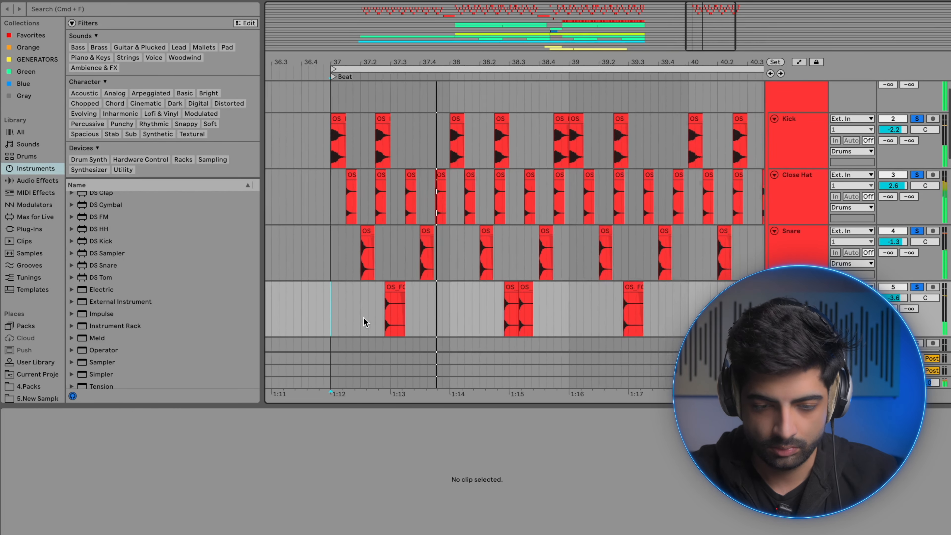
pyautogui.scroll(-1, 366, 322)
pyautogui.click(443, 323)
pyautogui.scroll(-4, 443, 323)
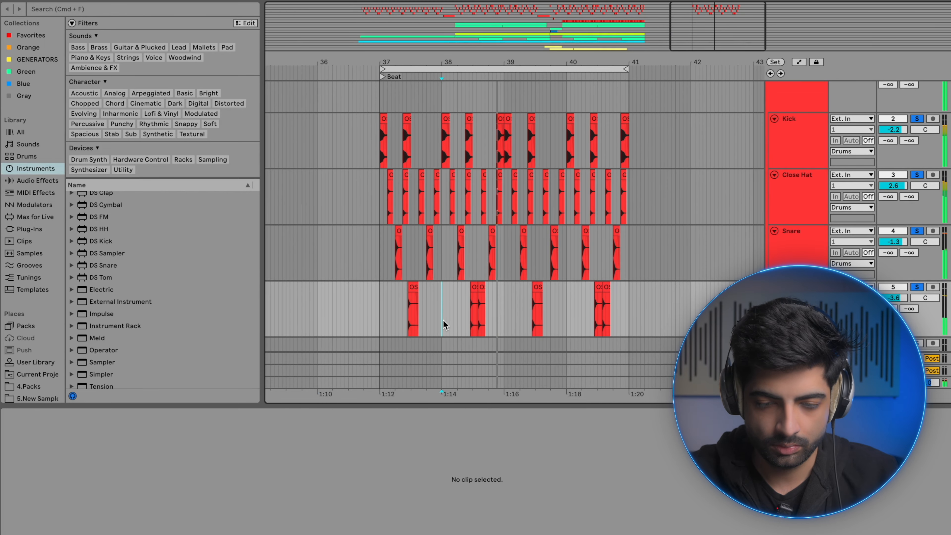
# Step: Turn off the solo on the drum tracks and play the full arrangement from bar 17
pyautogui.scroll(4, 480, 309)
pyautogui.scroll(3, 562, 332)
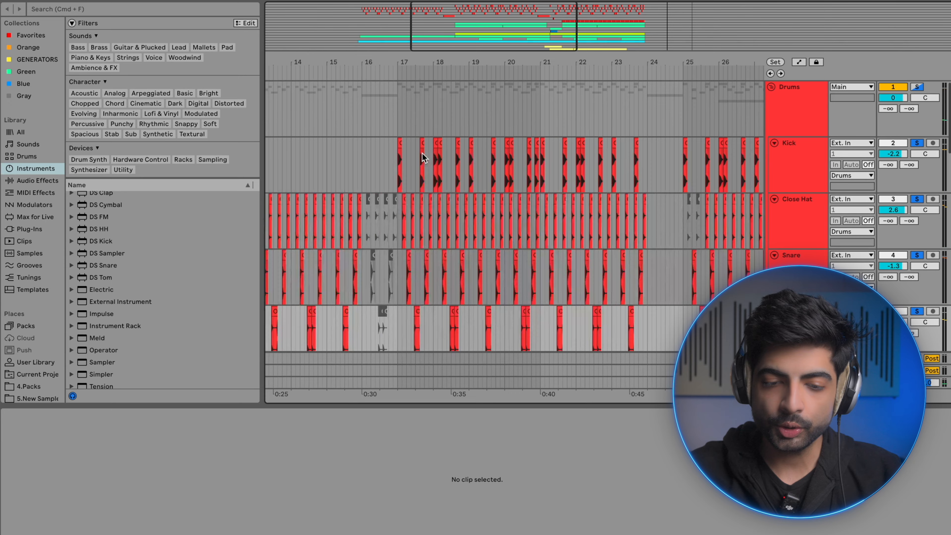
pyautogui.click(396, 133)
pyautogui.scroll(3, 396, 134)
pyautogui.scroll(-3, 397, 135)
pyautogui.scroll(4, 598, 98)
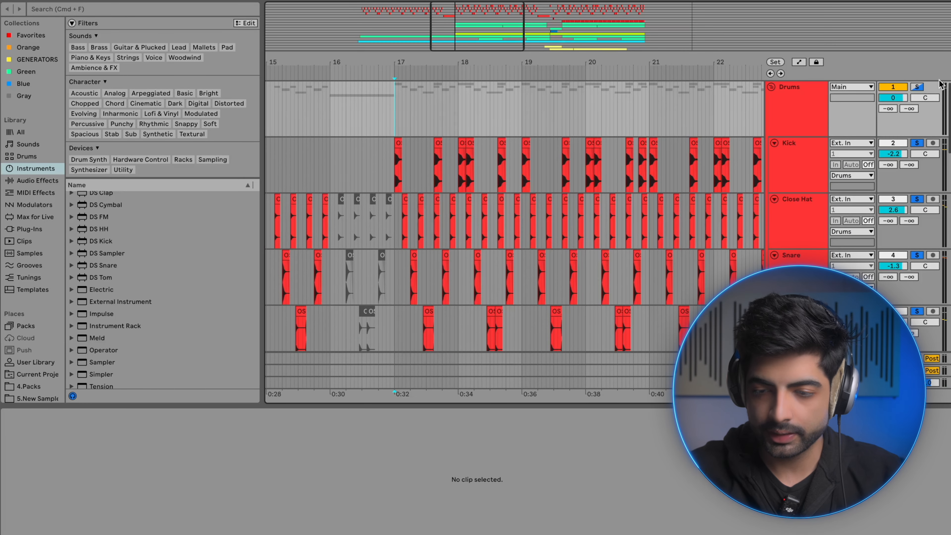
pyautogui.press('space')
pyautogui.scroll(-3, 576, 142)
pyautogui.scroll(4, 451, 229)
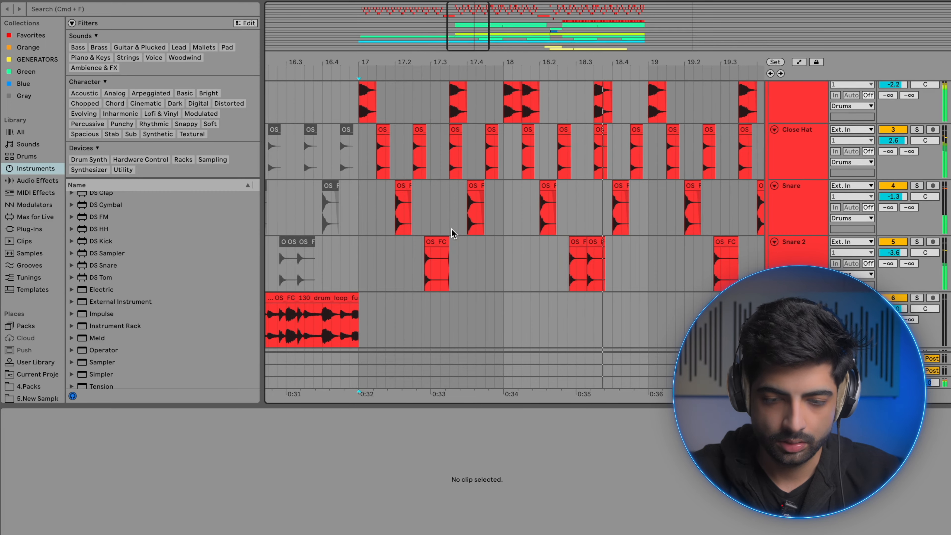
pyautogui.scroll(-3, 451, 231)
pyautogui.scroll(-2, 452, 230)
pyautogui.scroll(3, 451, 230)
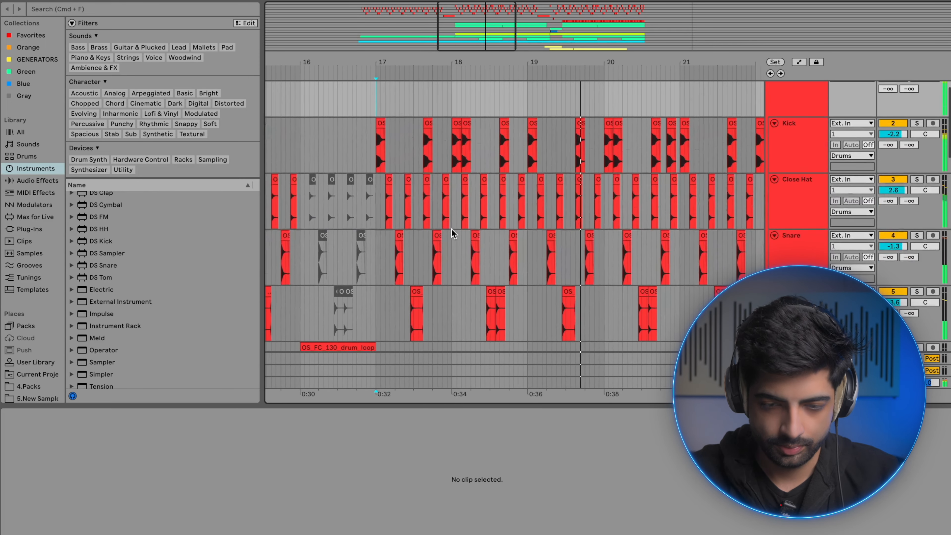
# Step: Show the Wavetable track's devices and examine the chord notes of its clip at bar 17
pyautogui.scroll(-2, 451, 229)
pyautogui.scroll(1, 782, 120)
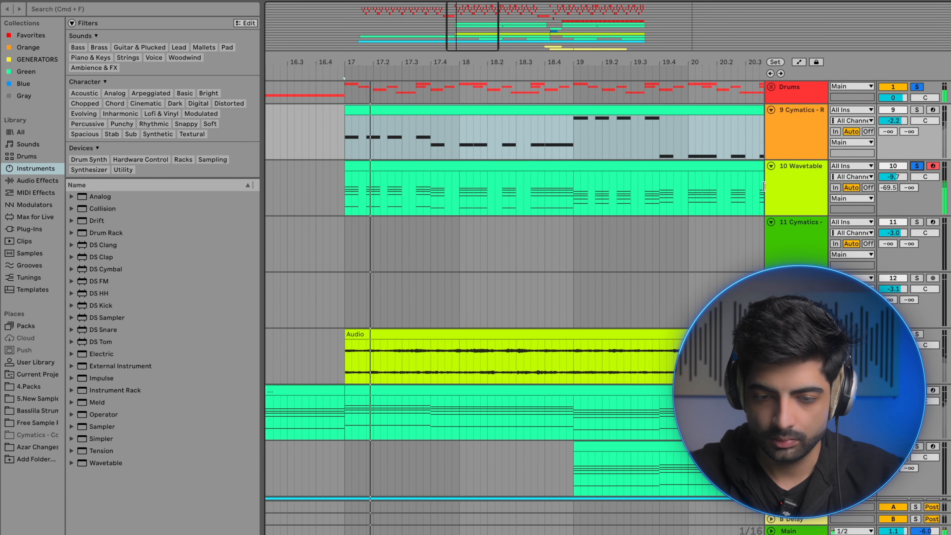
pyautogui.doubleClick(793, 185)
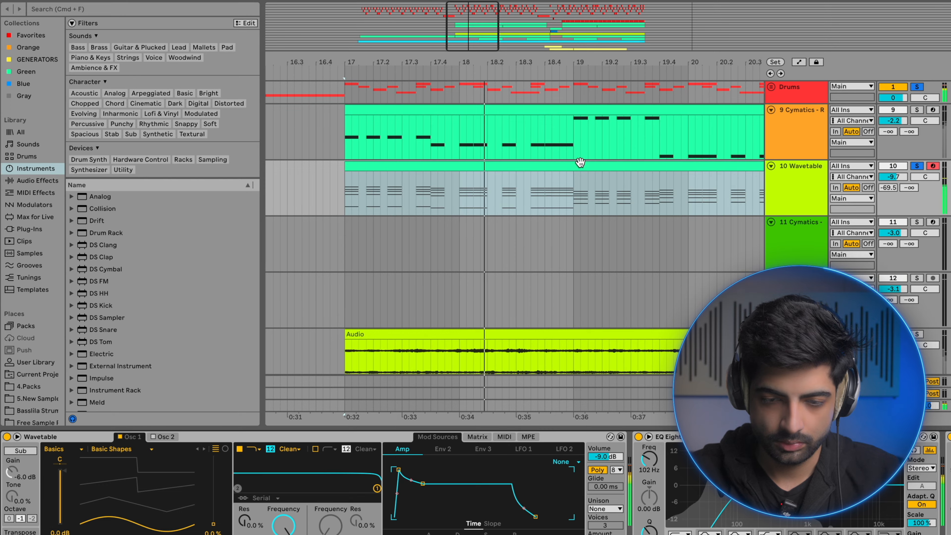
pyautogui.doubleClick(573, 167)
pyautogui.scroll(-3, 523, 323)
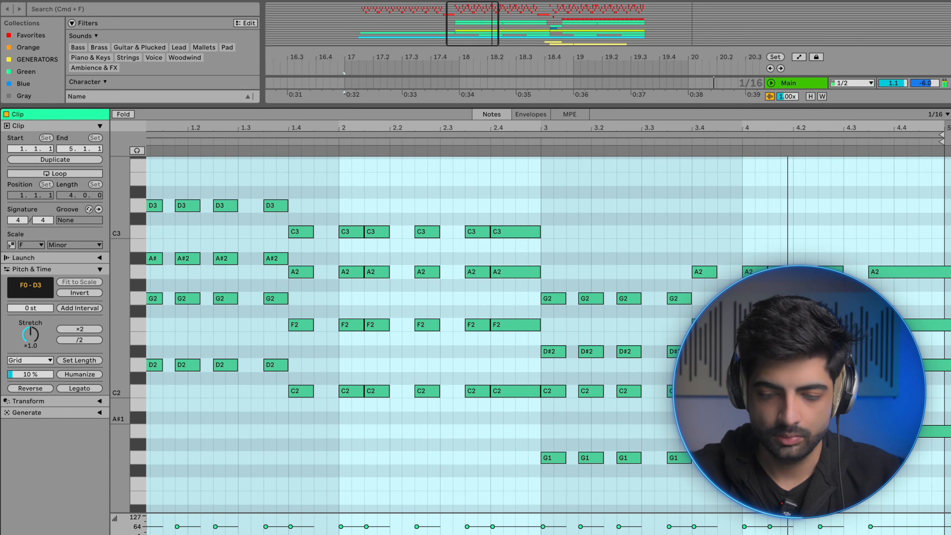
pyautogui.press('space')
pyautogui.press('alt+super+l')
# Step: Solo the orange Cymatics track alongside the drums and Wavetable, and examine the notes of its clip at bar 17
pyautogui.scroll(5, 647, 356)
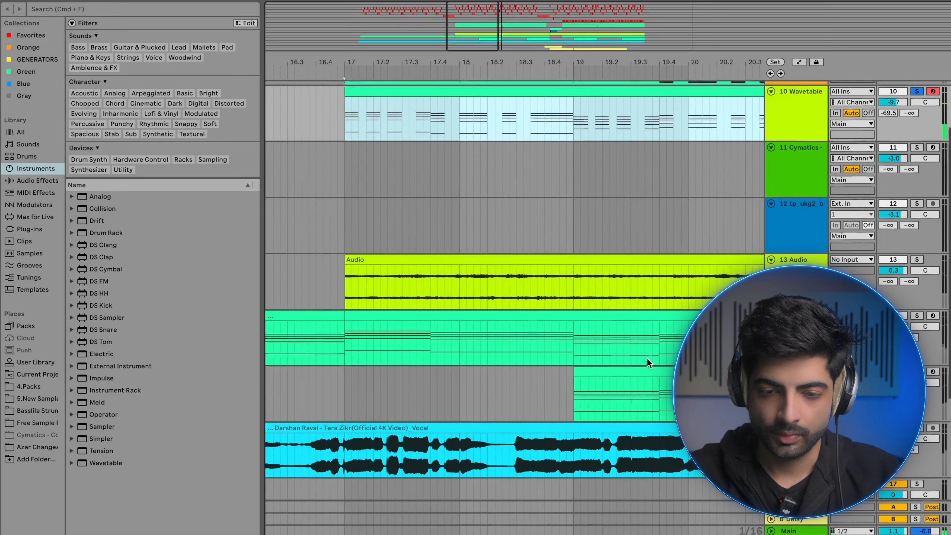
pyautogui.click(917, 111)
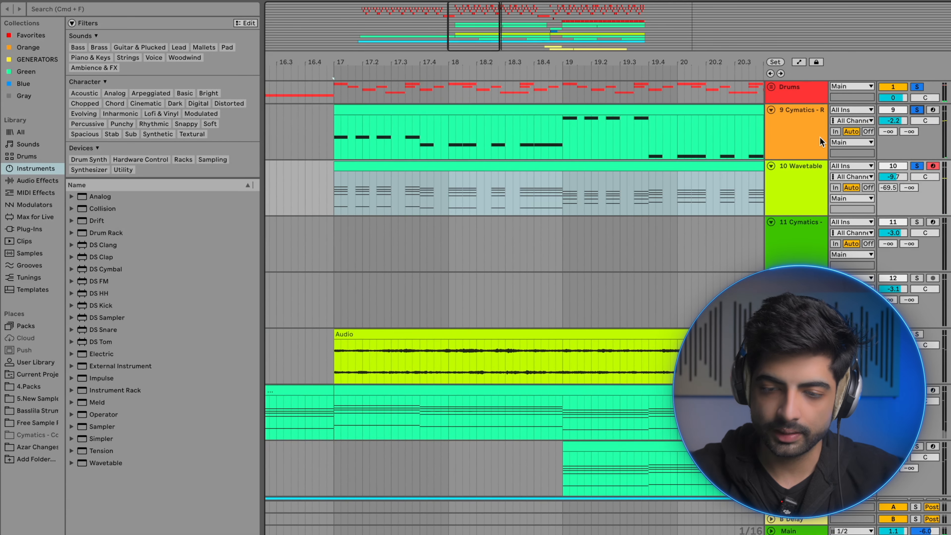
pyautogui.doubleClick(618, 118)
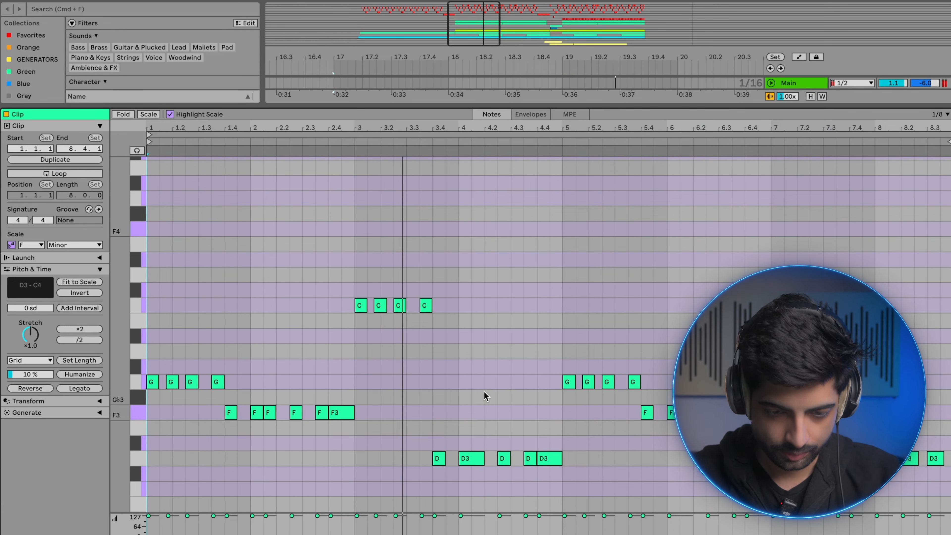
pyautogui.press('alt+super+l')
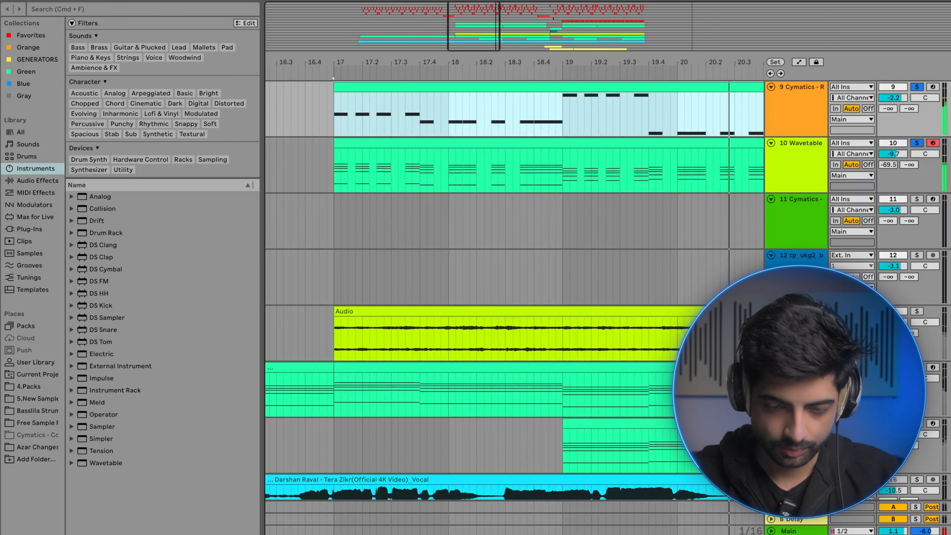
# Step: Show the effects on the soloed audio track 13 and switch its Valhalla effect off and back on while listening
pyautogui.scroll(-5, 569, 239)
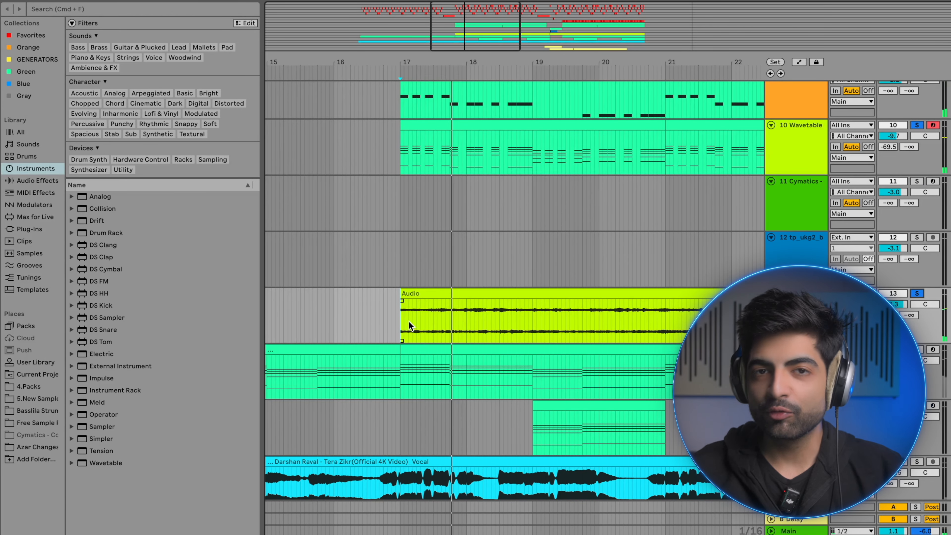
pyautogui.click(409, 322)
pyautogui.hotkey('shift', 'Tab')
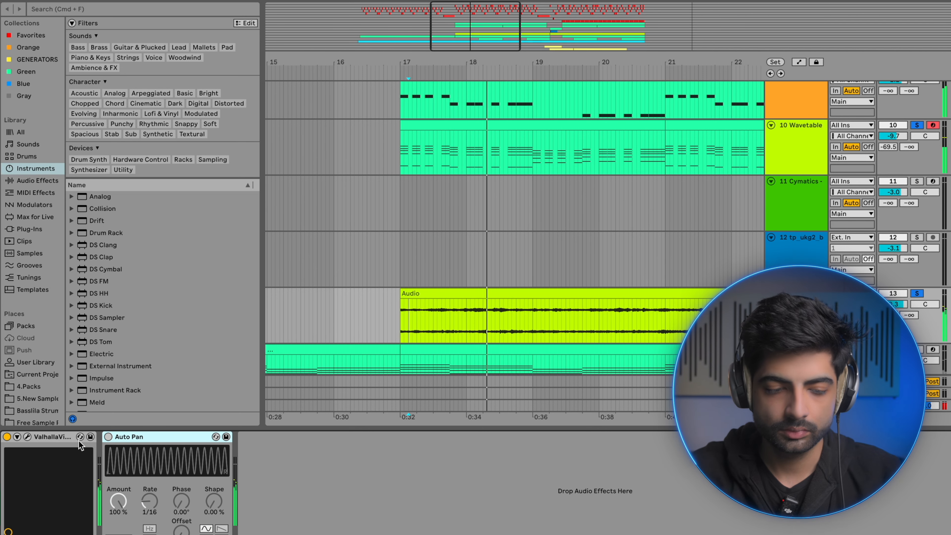
pyautogui.click(60, 440)
pyautogui.press('0')
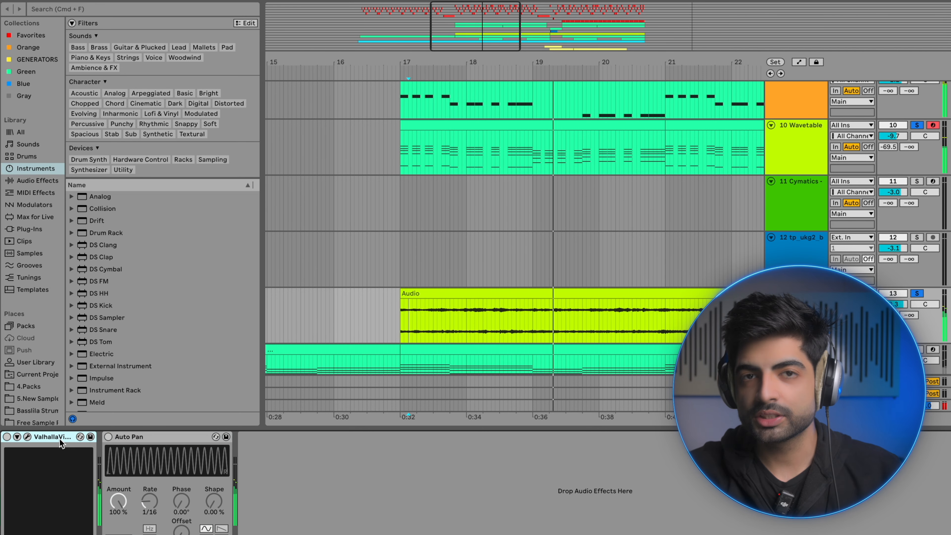
pyautogui.press('0')
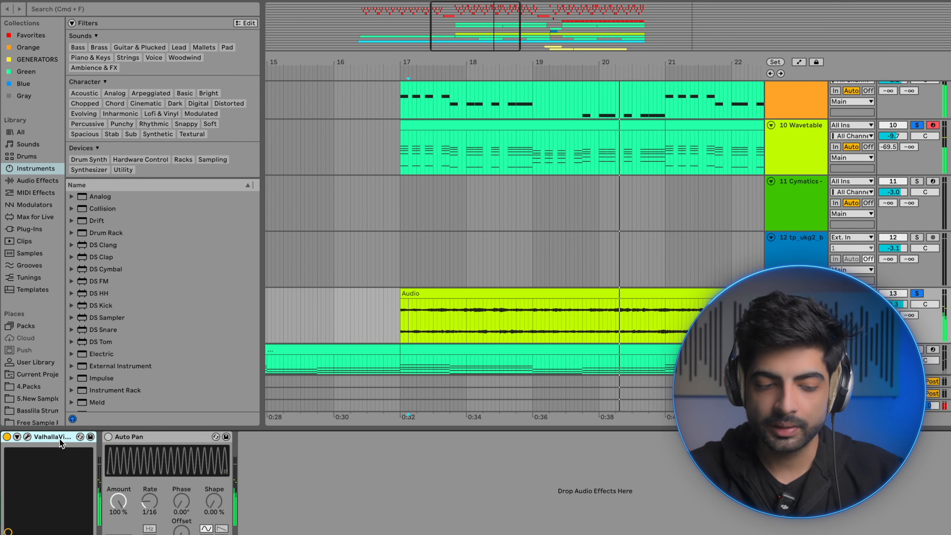
# Step: Turn on Auto Pan on audio track 13 and listen to the result
pyautogui.click(116, 436)
pyautogui.press('0')
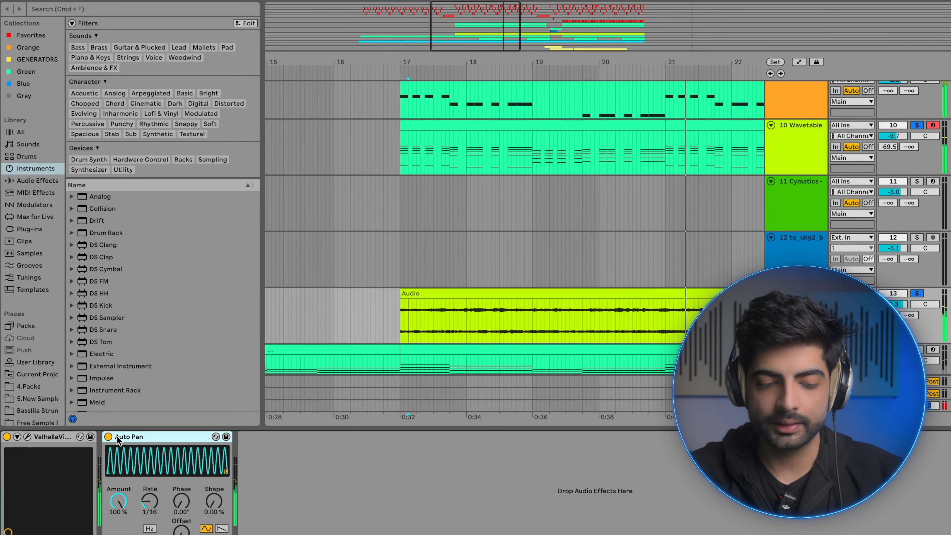
pyautogui.press('Tab')
pyautogui.press('Tab')
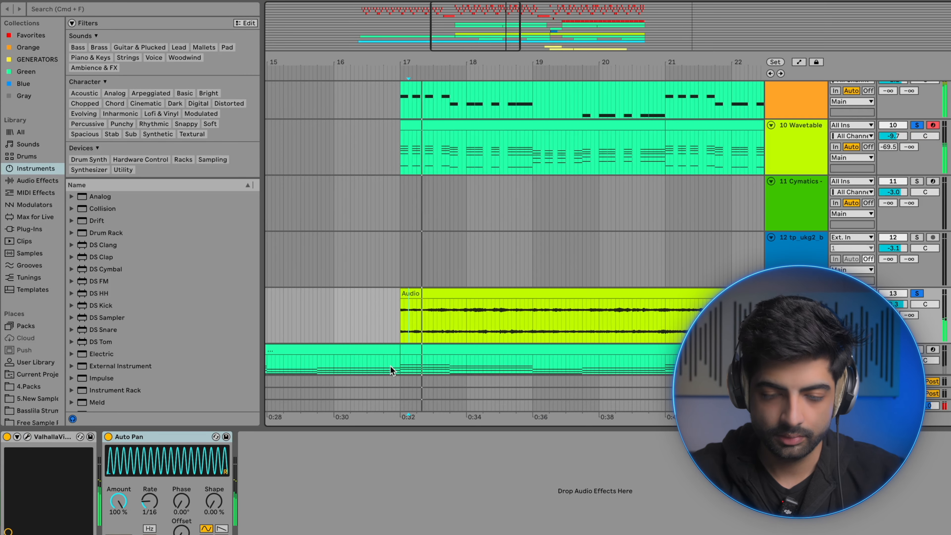
# Step: Solo only audio track 13 from bar 17 and compare its sound with Valhalla and Auto Pan both off and back on
pyautogui.scroll(-3, 396, 331)
pyautogui.click(403, 330)
pyautogui.click(916, 294)
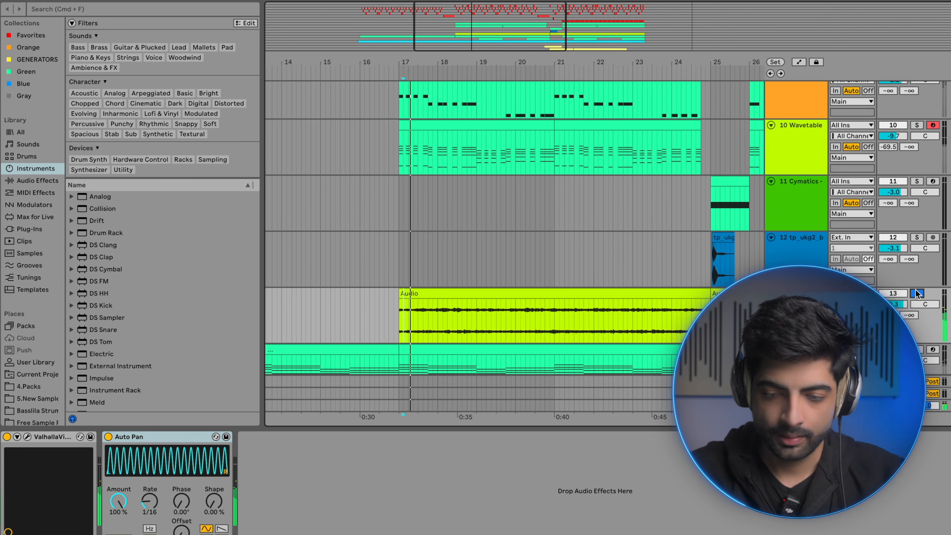
pyautogui.press('super+0')
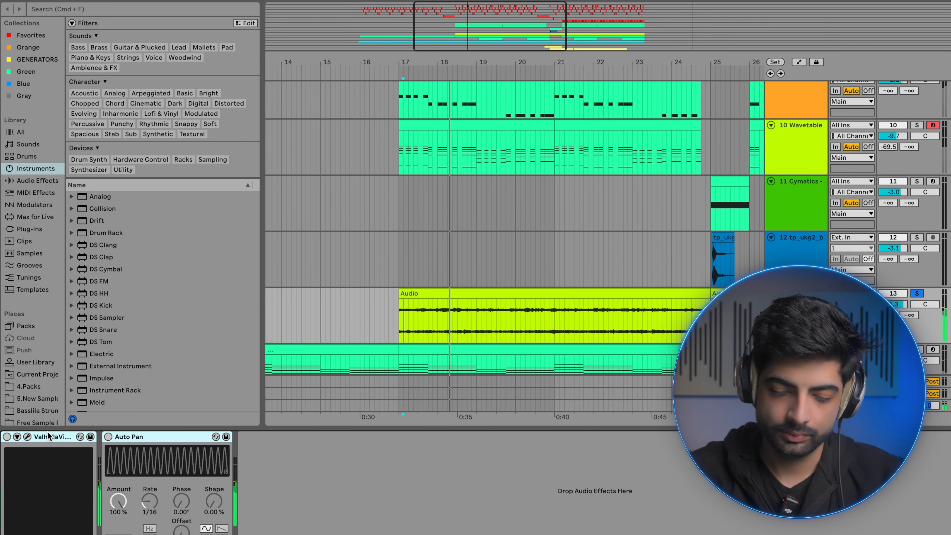
pyautogui.press('super+0')
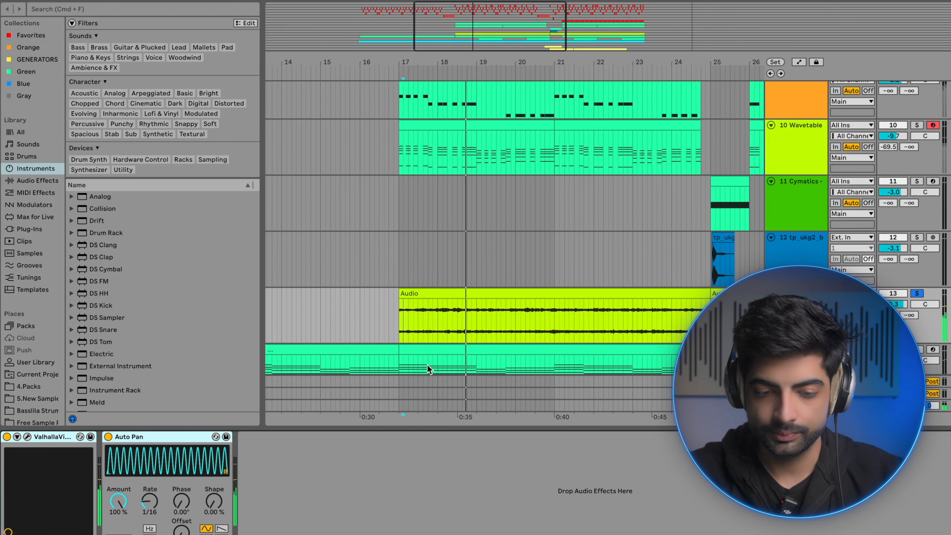
pyautogui.click(400, 324)
pyautogui.press('+')
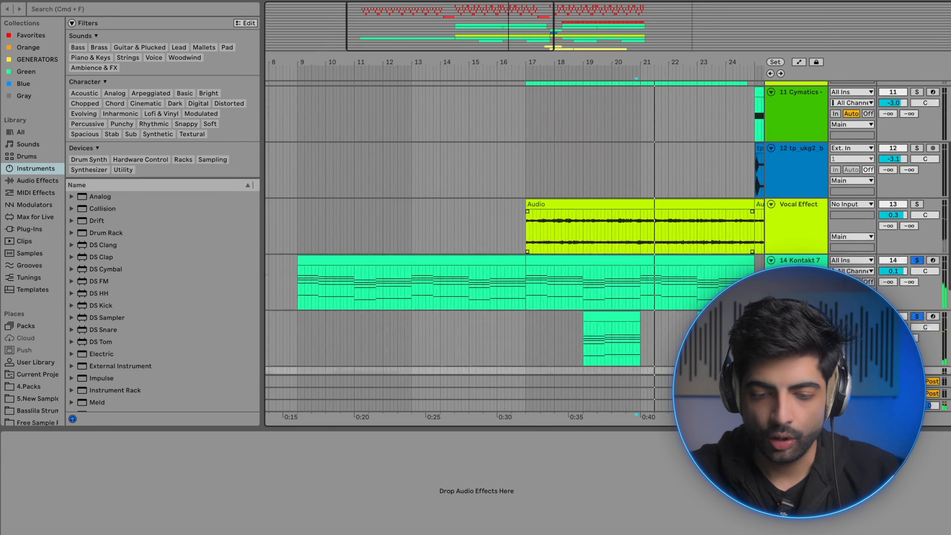
# Step: Select bars 17 to 21 of the Kontakt 7 track and the track below it, and play them from bar 17
pyautogui.scroll(-3, 360, 283)
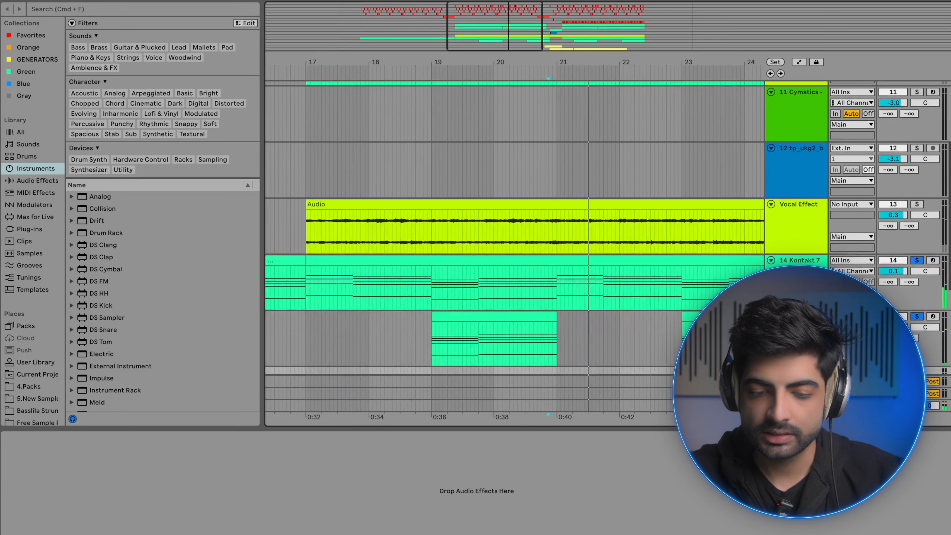
pyautogui.moveTo(361, 285); pyautogui.dragTo(607, 333)
pyautogui.press('space')
pyautogui.scroll(-4, 607, 332)
pyautogui.scroll(3, 606, 332)
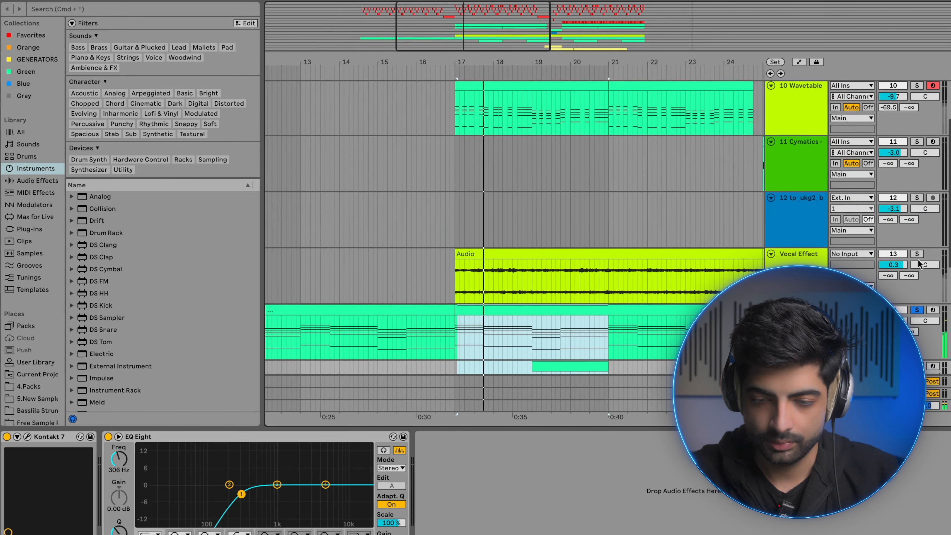
# Step: Change the solos across the Vocal Effect, Wavetable, Cymatics and Drums tracks while listening, and turn all solos off
pyautogui.click(917, 255)
pyautogui.scroll(4, 904, 253)
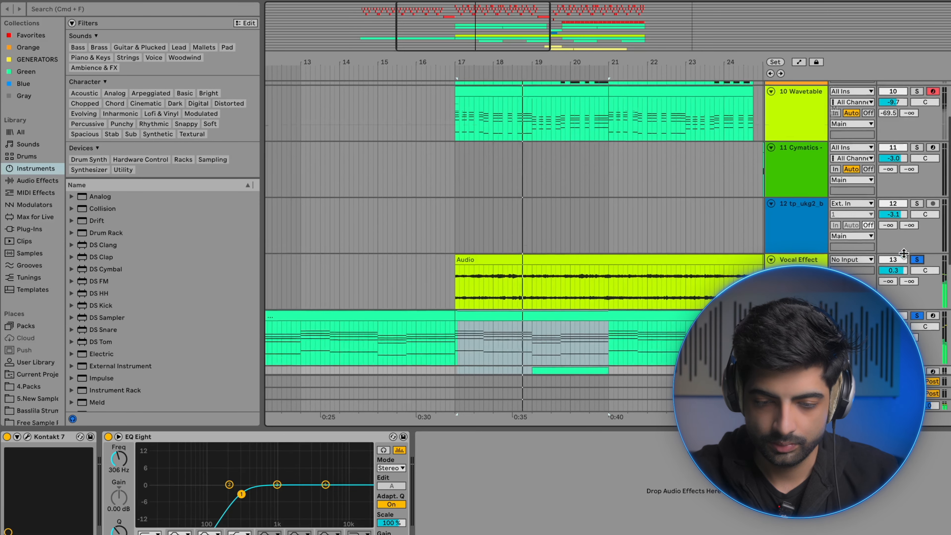
pyautogui.click(917, 166)
pyautogui.click(917, 109)
pyautogui.keyDown('super'); pyautogui.click(917, 87); pyautogui.keyUp('super')
pyautogui.scroll(-5, 612, 199)
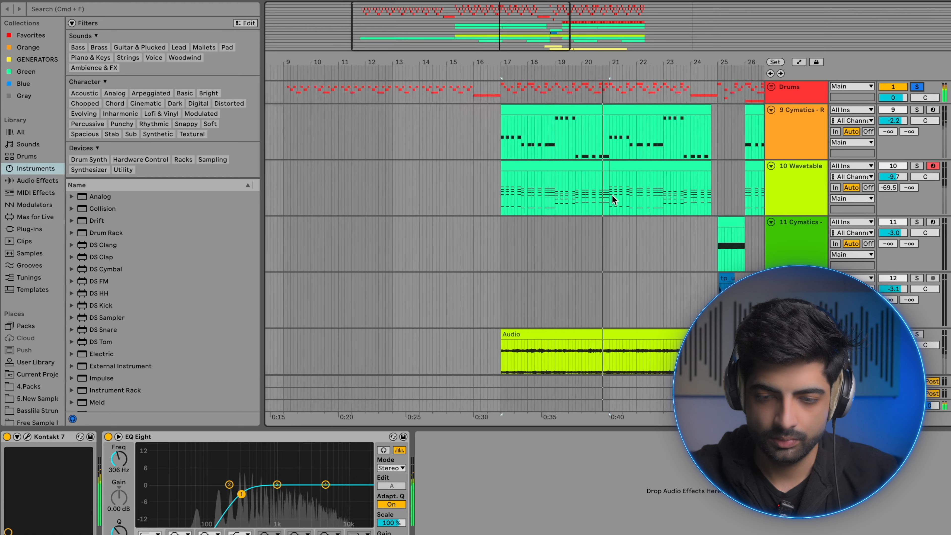
pyautogui.click(920, 87)
# Step: Play the full arrangement on towards bar 25 and place the insertion marker at bar 25 on track 12
pyautogui.scroll(-4, 696, 200)
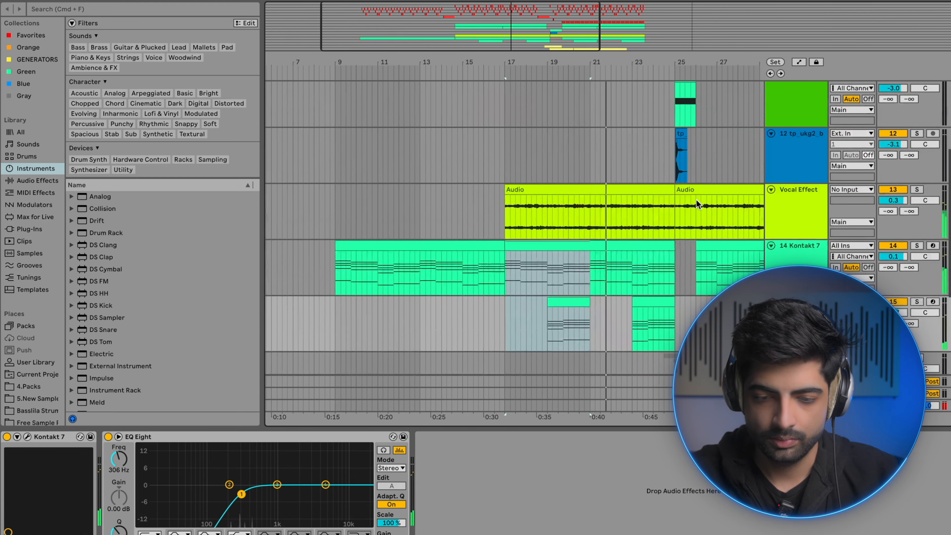
pyautogui.scroll(4, 659, 183)
pyautogui.scroll(-3, 649, 161)
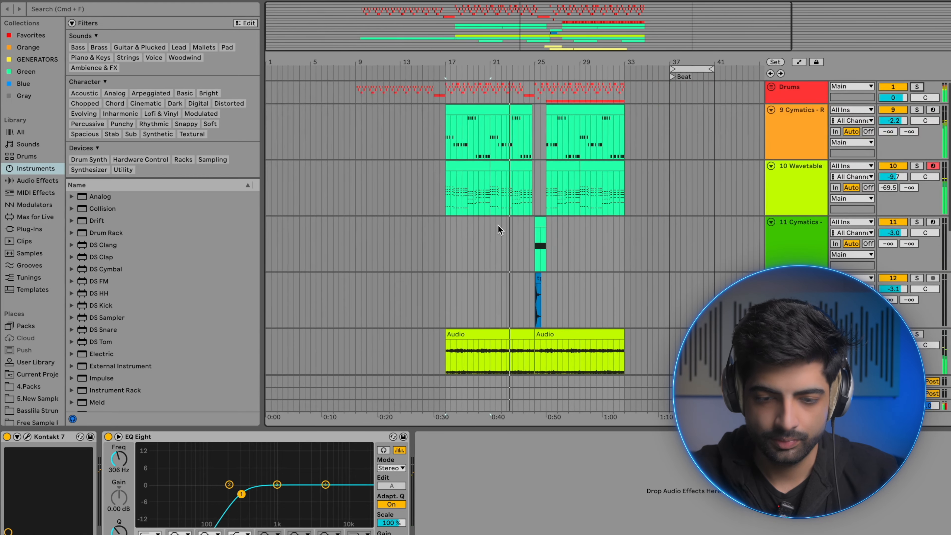
pyautogui.scroll(3, 498, 225)
pyautogui.scroll(-1, 498, 225)
pyautogui.click(501, 233)
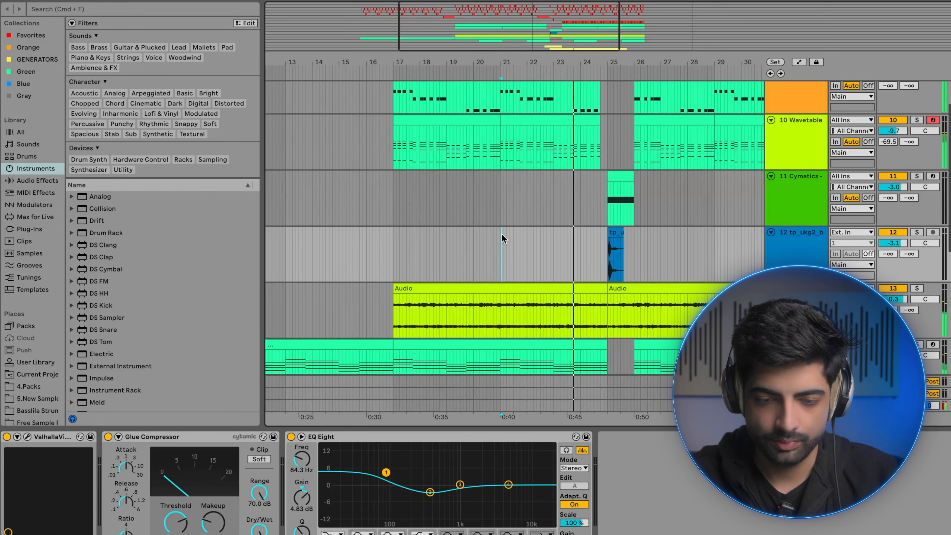
pyautogui.rightClick(501, 233)
pyautogui.click(620, 342)
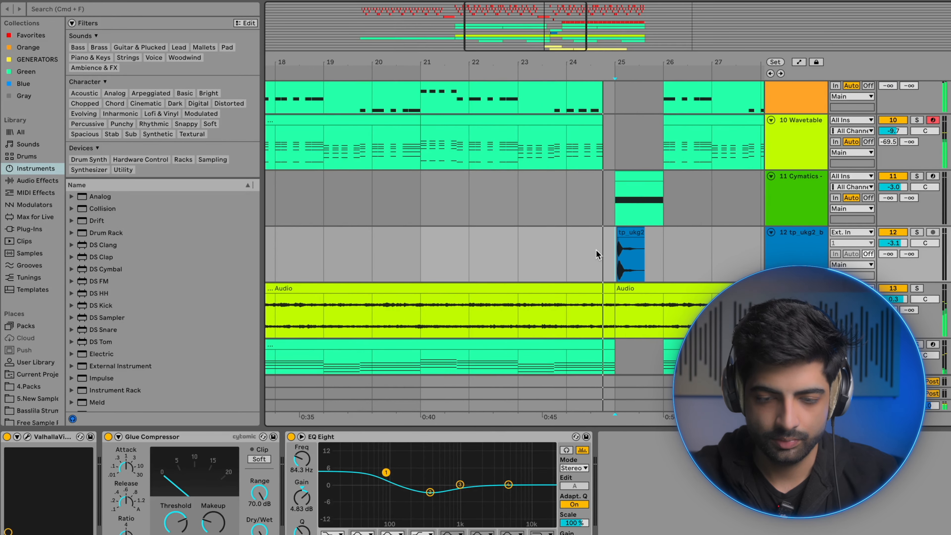
pyautogui.scroll(2, 595, 249)
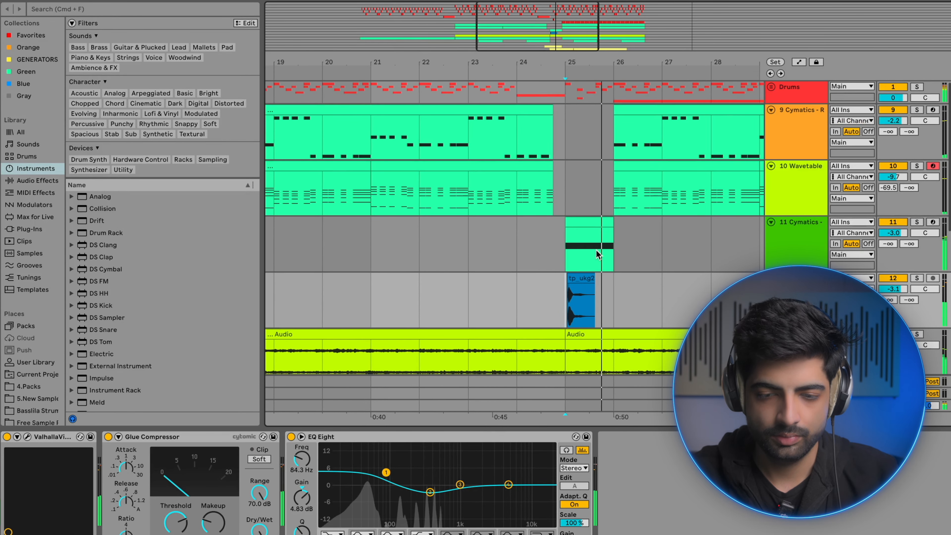
# Step: Expand the Drums group and briefly solo the Shakers track to hear the part that enters at bar 26
pyautogui.click(600, 203)
pyautogui.scroll(-1, 601, 206)
pyautogui.click(771, 87)
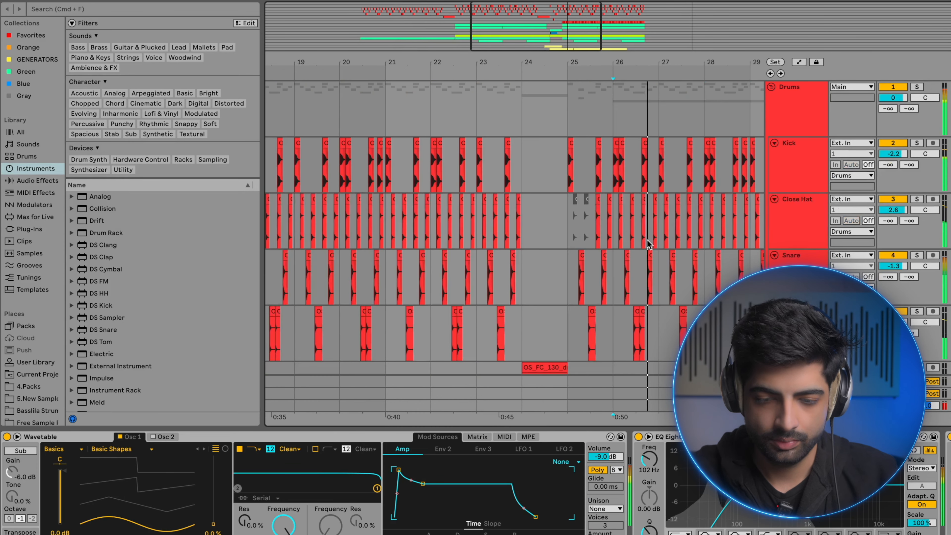
pyautogui.scroll(-8, 647, 241)
pyautogui.click(917, 183)
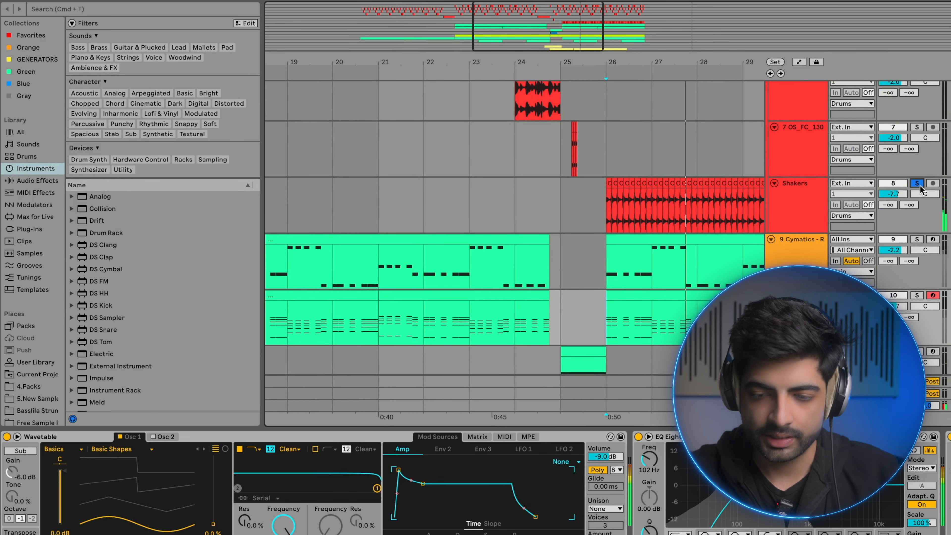
pyautogui.click(917, 185)
# Step: Collapse the Drums group and look over the remaining tracks while the full arrangement plays
pyautogui.scroll(-5, 671, 203)
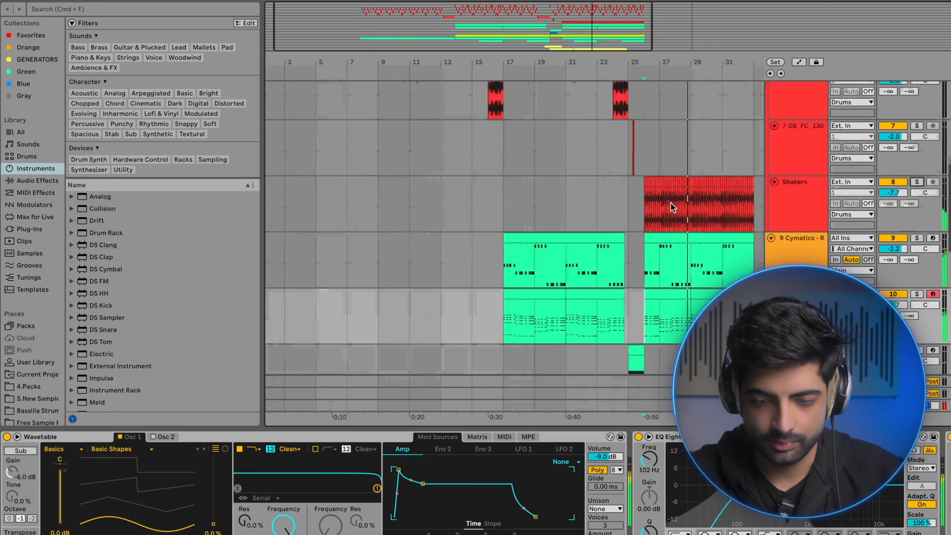
pyautogui.scroll(8, 670, 203)
pyautogui.click(771, 87)
pyautogui.scroll(-4, 732, 119)
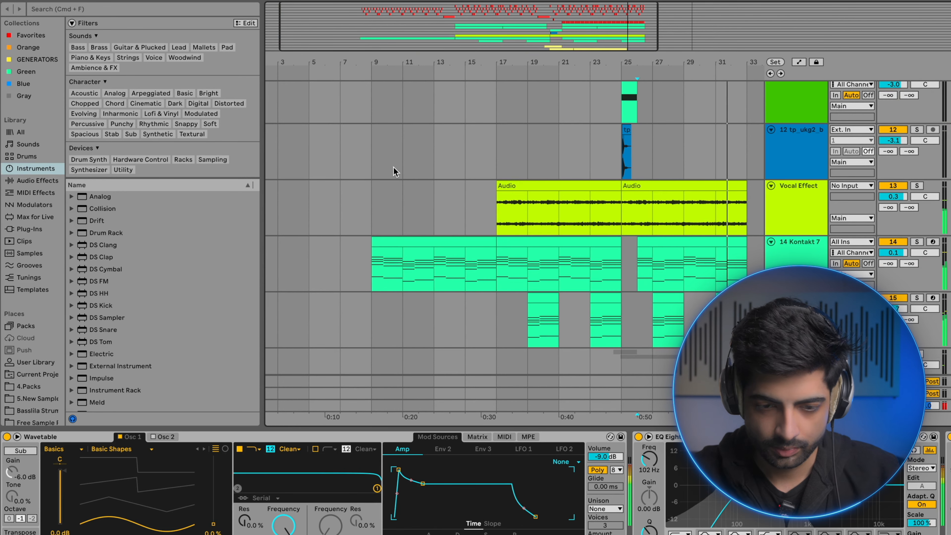
pyautogui.click(378, 166)
pyautogui.scroll(3, 378, 162)
pyautogui.scroll(-3, 379, 162)
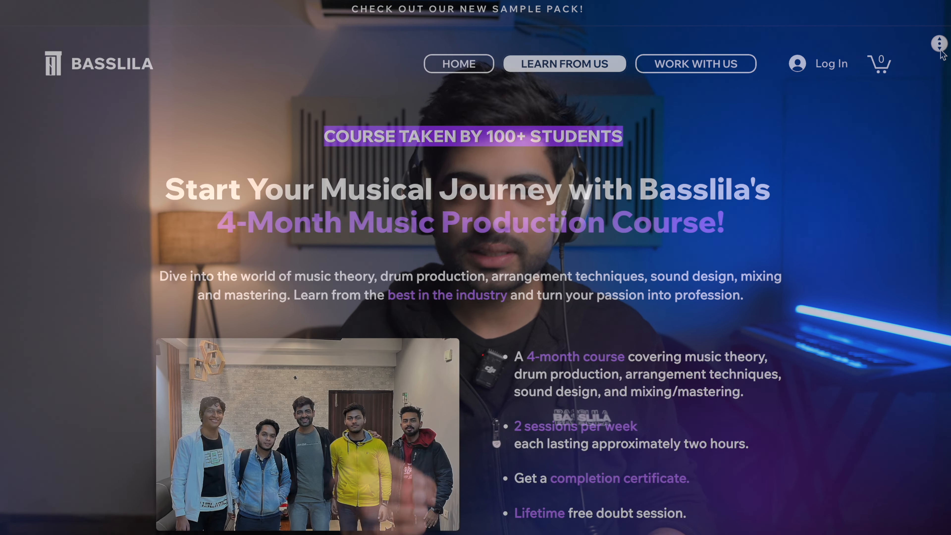
pyautogui.scroll(-15, 938, 78)
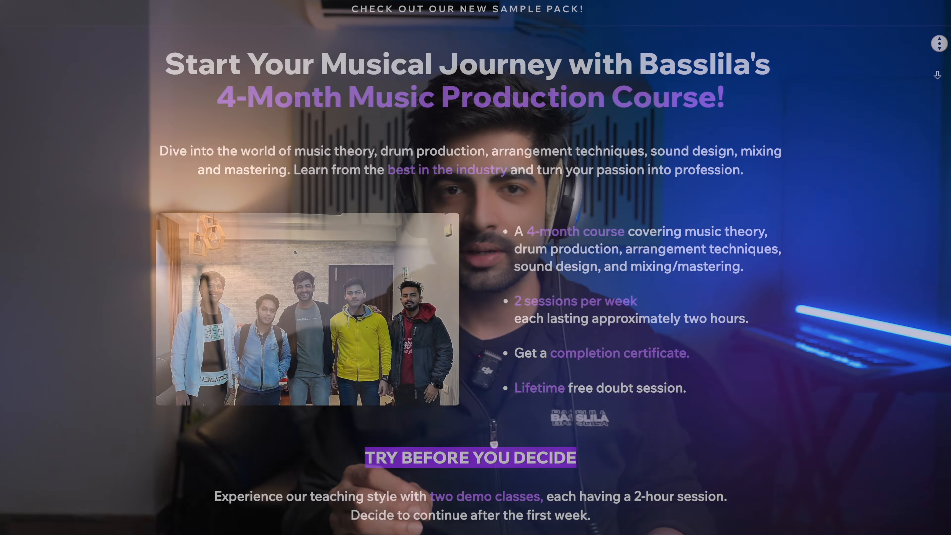
pyautogui.scroll(-15, 939, 78)
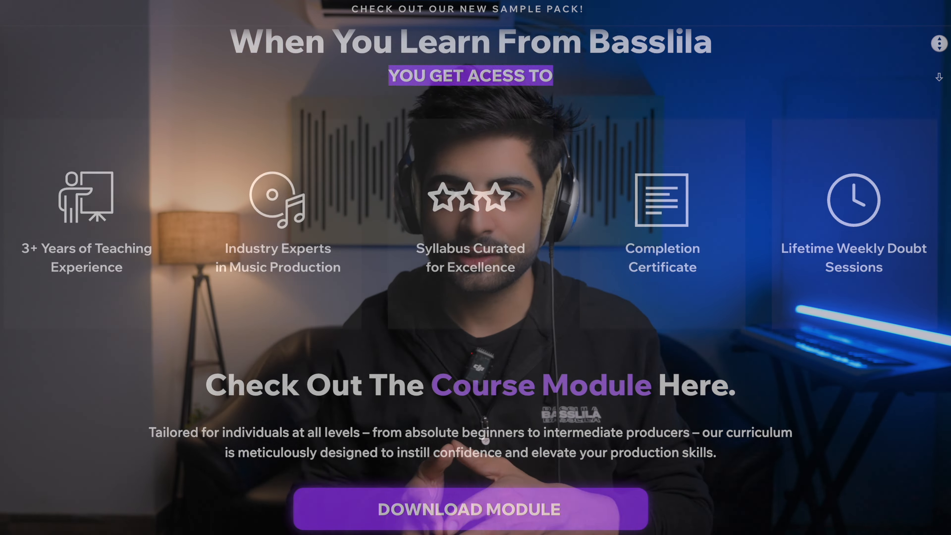
pyautogui.scroll(-15, 939, 77)
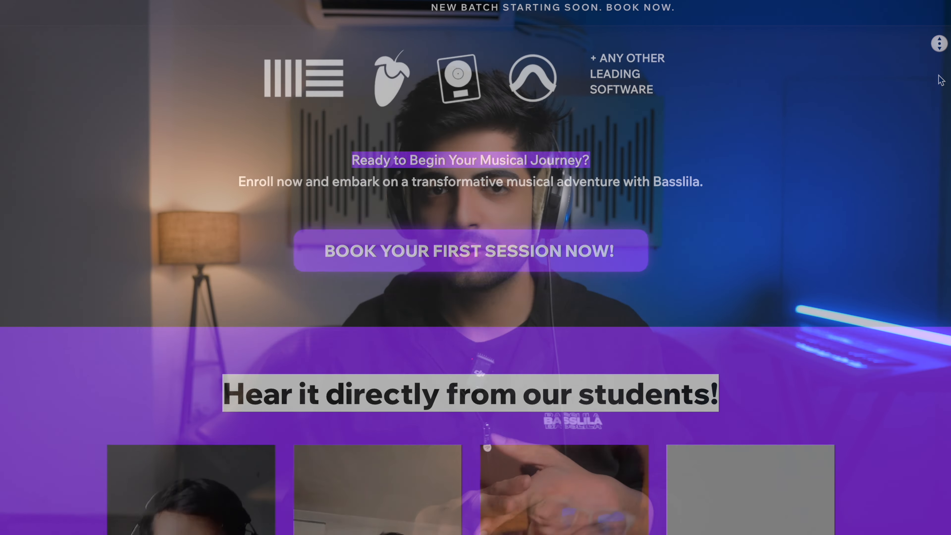
pyautogui.scroll(-15, 941, 80)
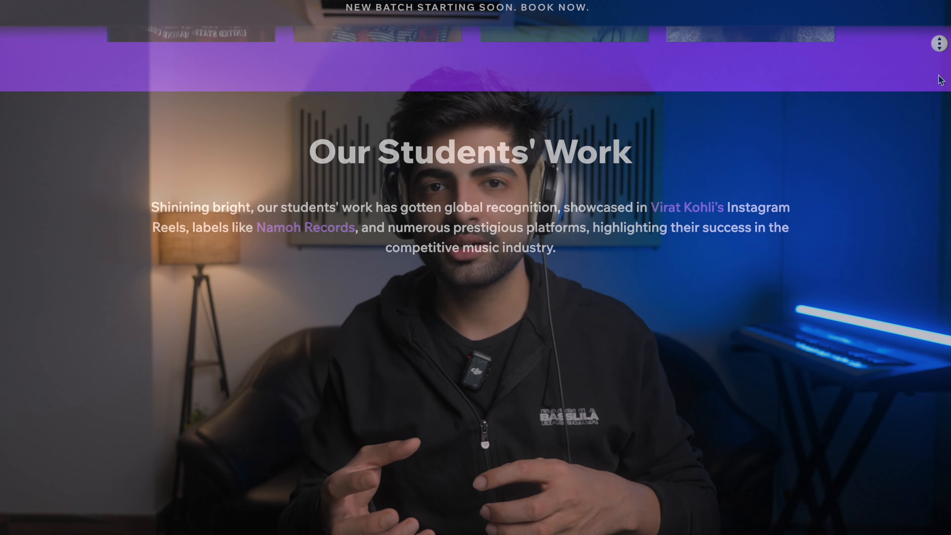
pyautogui.scroll(-15, 940, 80)
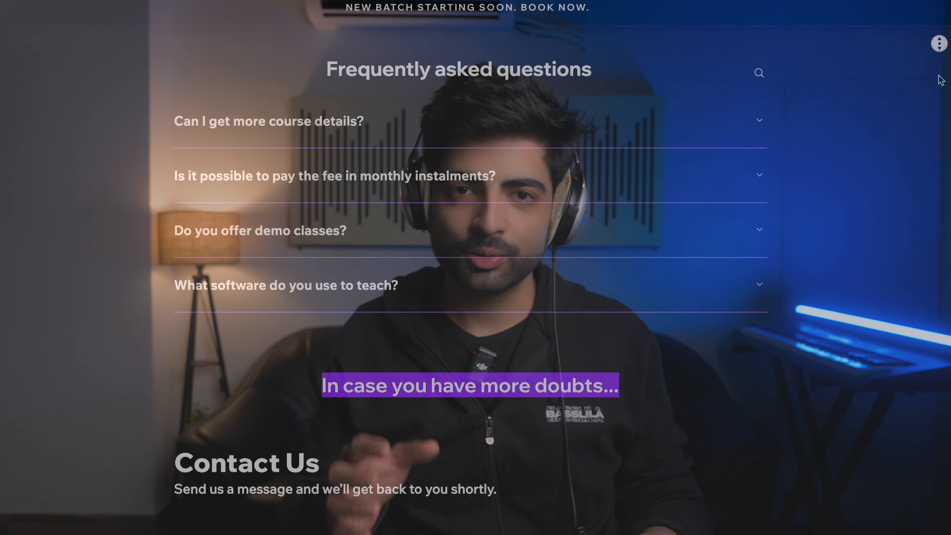
pyautogui.scroll(-4, 940, 80)
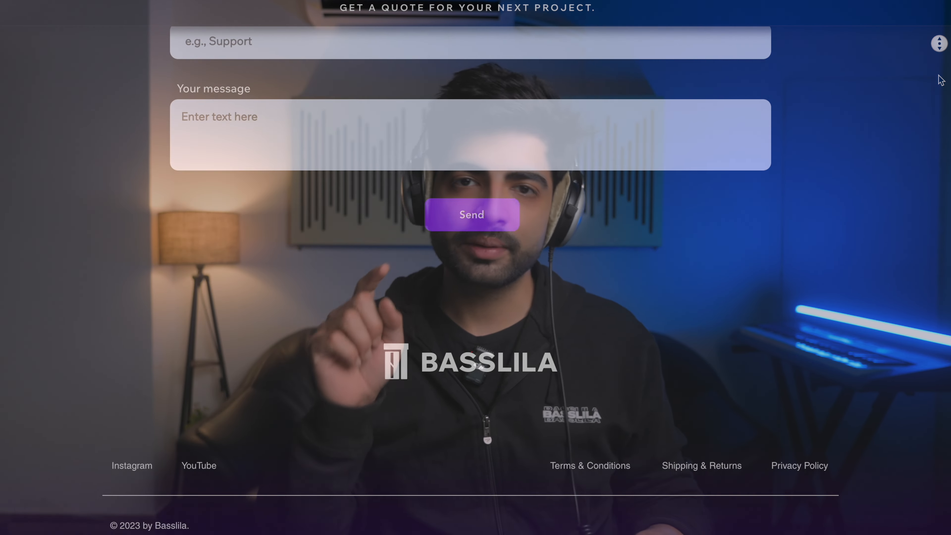